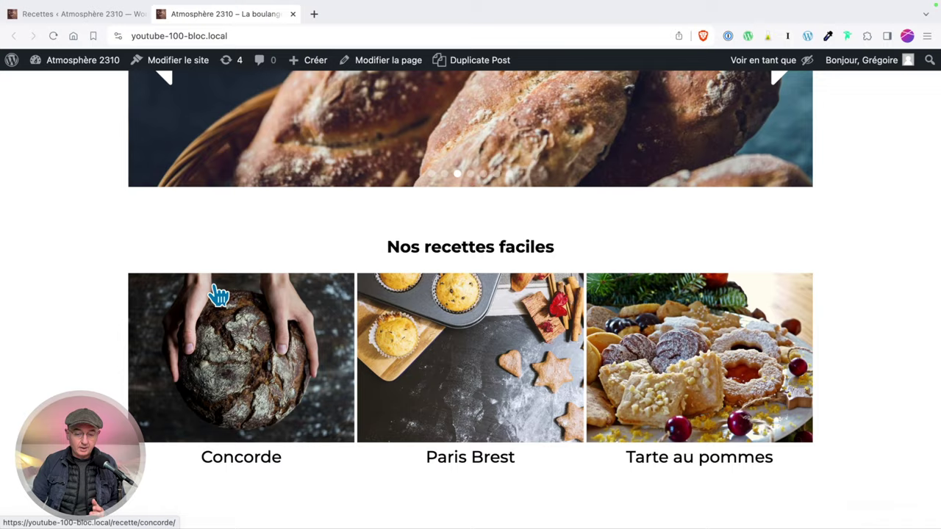
Open the home page for editing and select the query loop in the Boucle Nos recettes faciles group
scroll(536, 383, up, 10)
scroll(535, 384, down, 7)
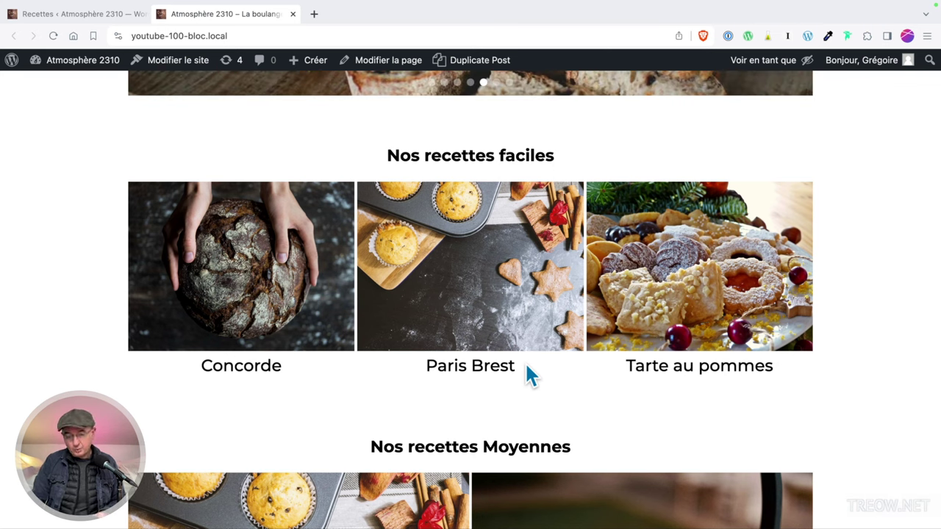
click(376, 68)
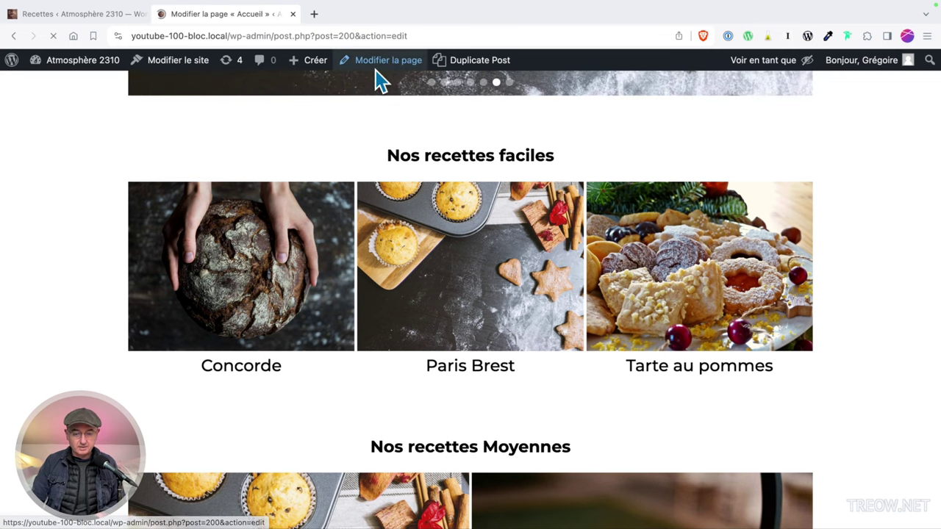
click(170, 70)
click(121, 240)
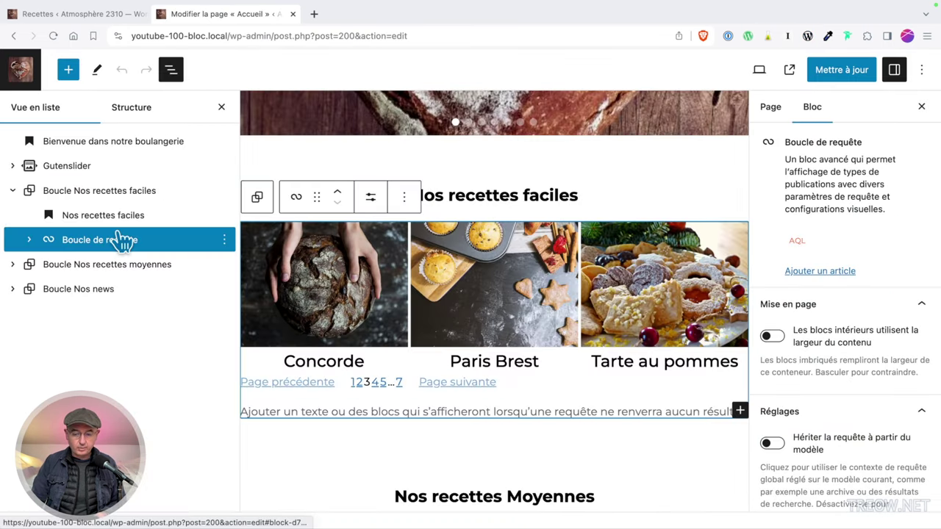
Examine the sort orders offered by the standard query loop's Ordonner par setting
scroll(918, 385, down, 5)
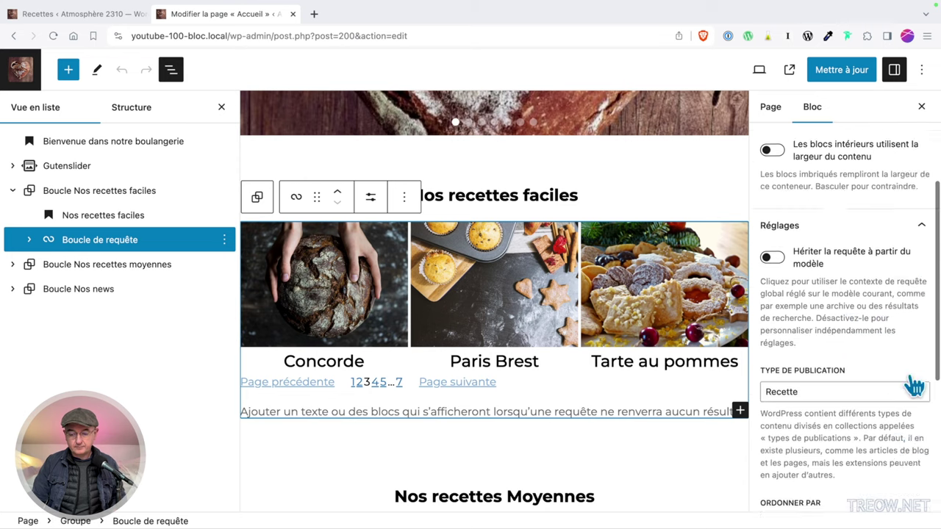
scroll(914, 388, down, 2)
click(818, 446)
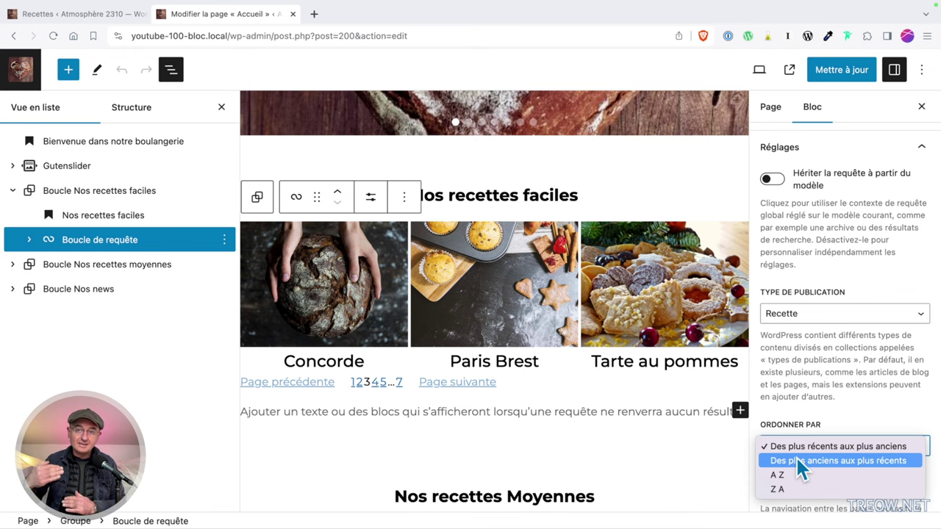
Look for the Simple Page Ordering plugin among the site's installed extensions
click(97, 15)
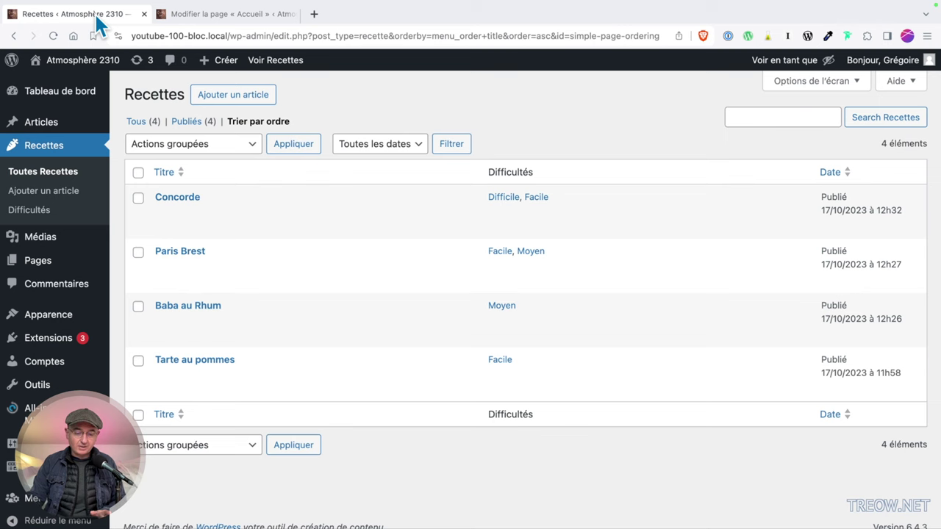
click(41, 342)
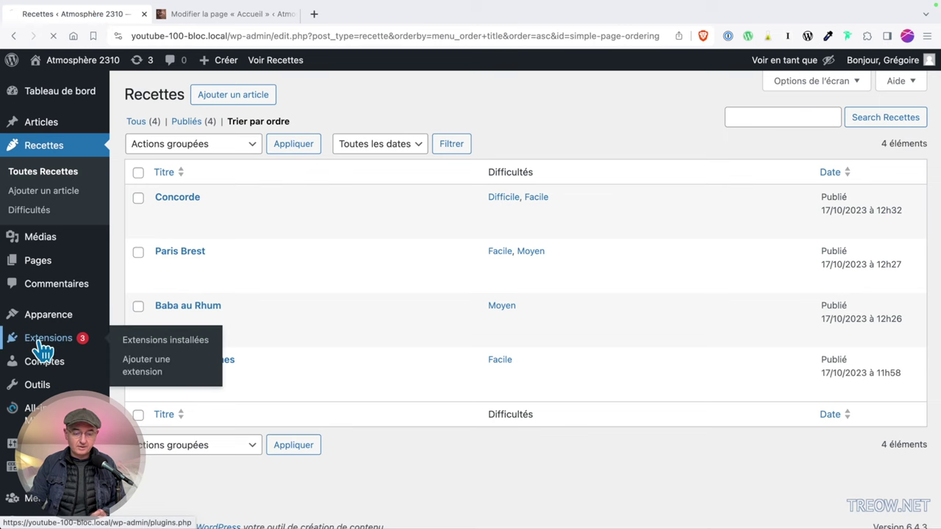
scroll(188, 311, down, 15)
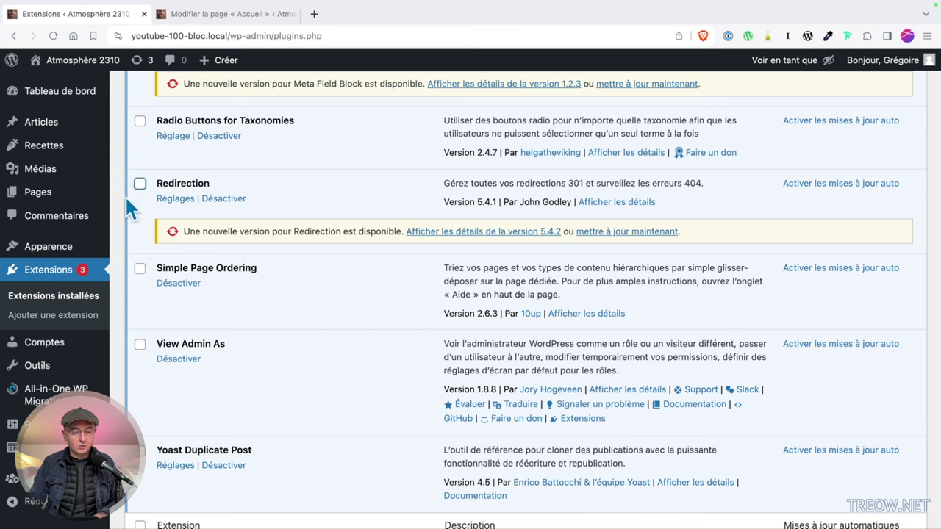
Show the recipes sorted by custom order and move Paris Brest and Baba au Rhum above Concorde
click(47, 147)
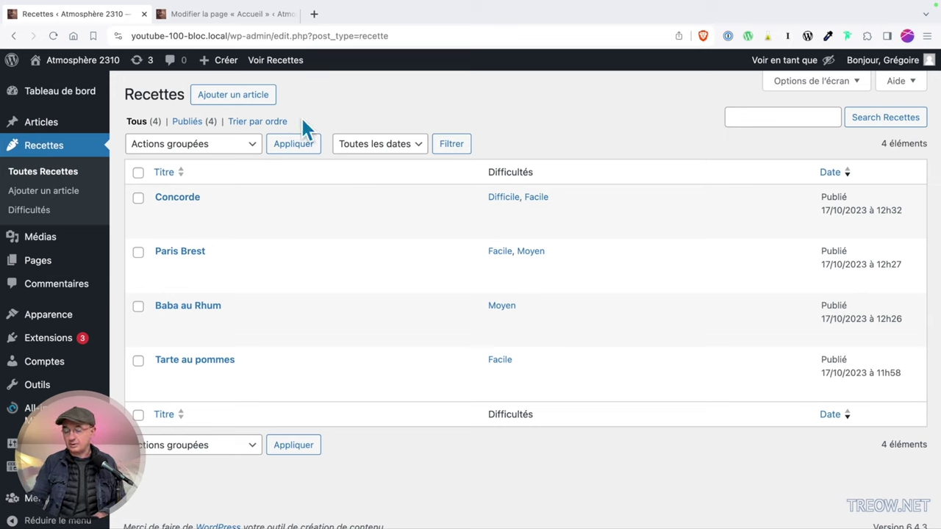
click(269, 125)
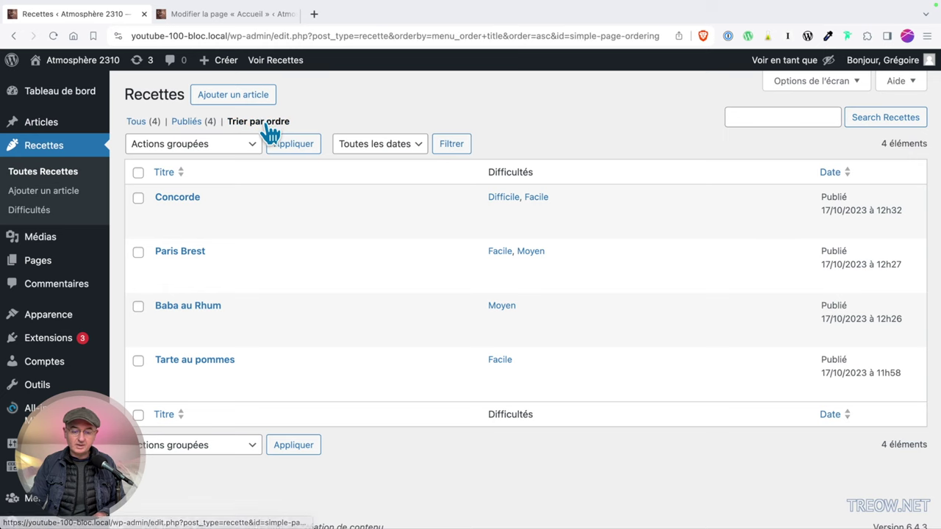
drag(321, 273, 317, 203)
drag(334, 308, 338, 262)
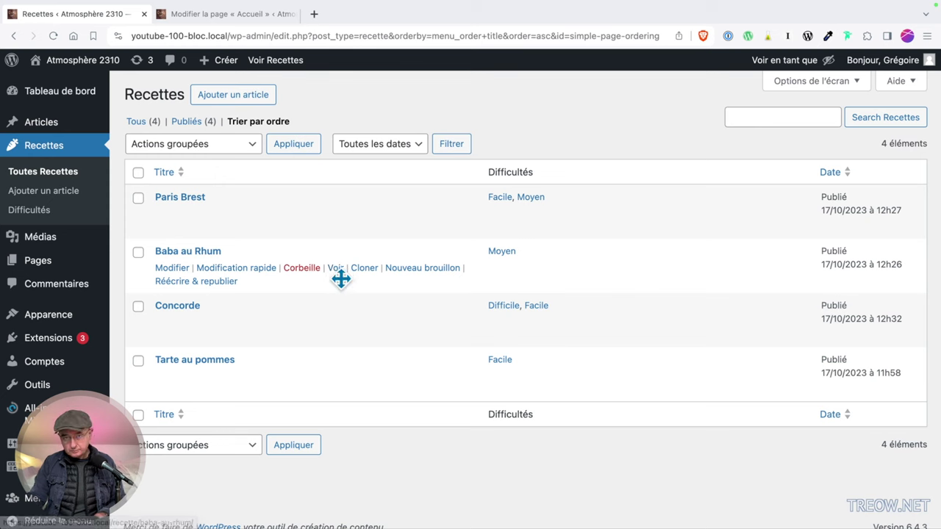
Open the Recettes post type from the list of post types in ACF
click(44, 466)
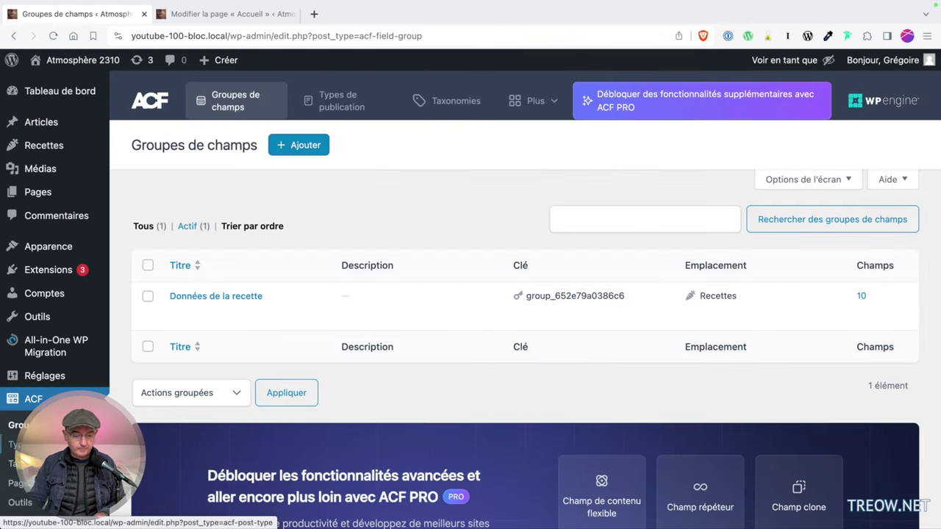
click(16, 444)
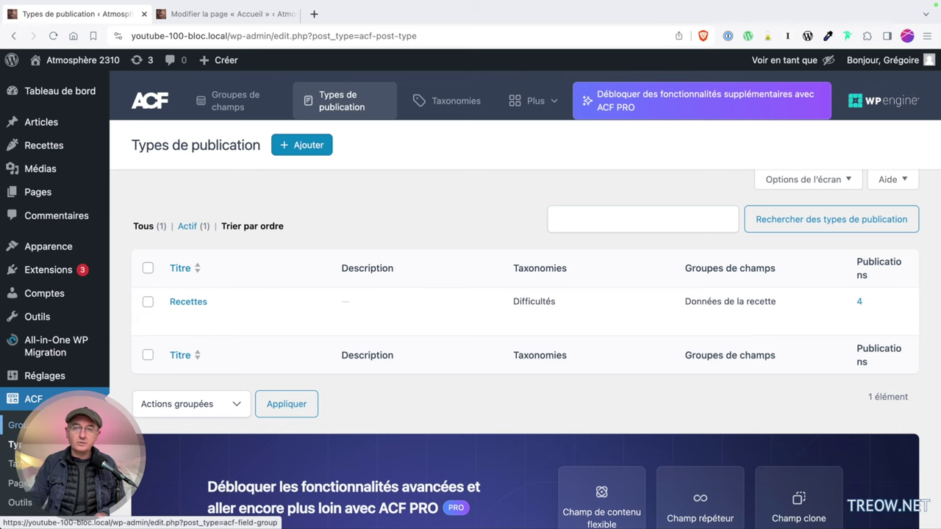
click(191, 308)
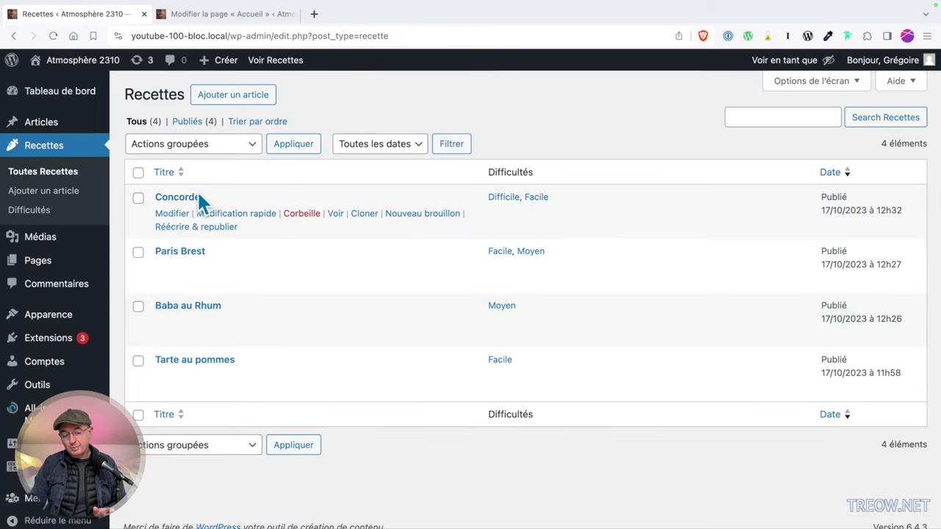
Check the Ordre values of Concorde and Paris Brest in quick edit, with the recipe list put back in custom order
click(246, 214)
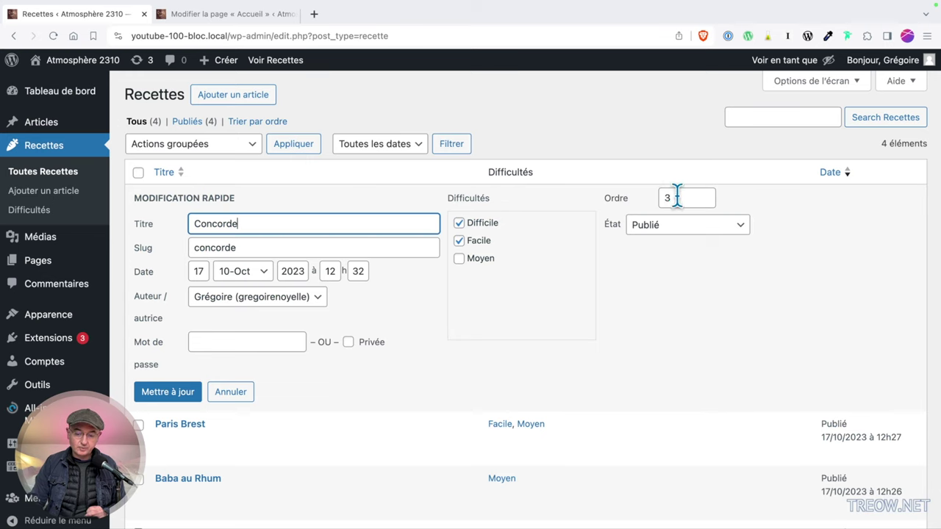
click(230, 391)
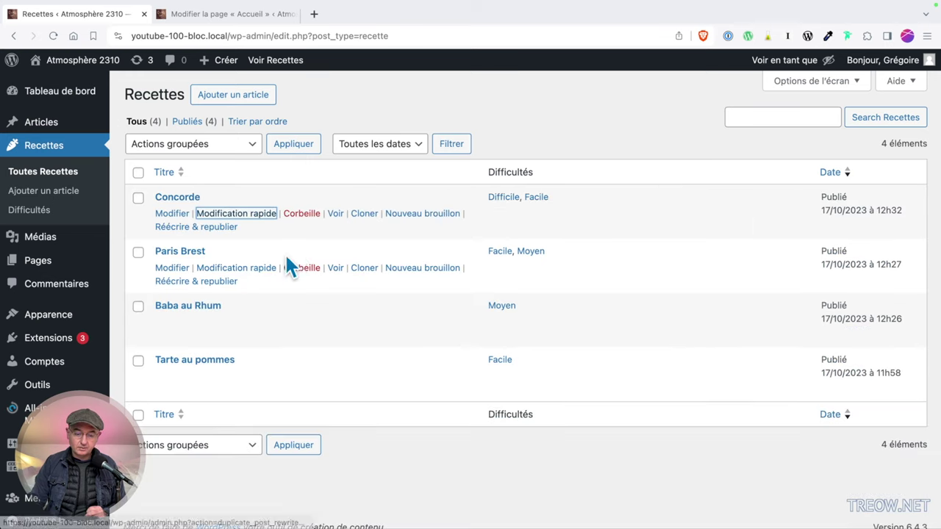
click(280, 125)
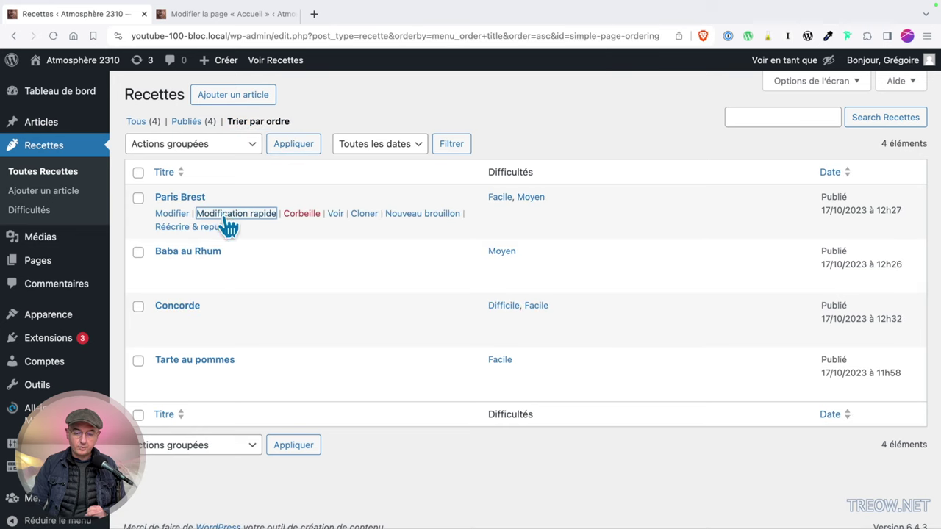
click(224, 214)
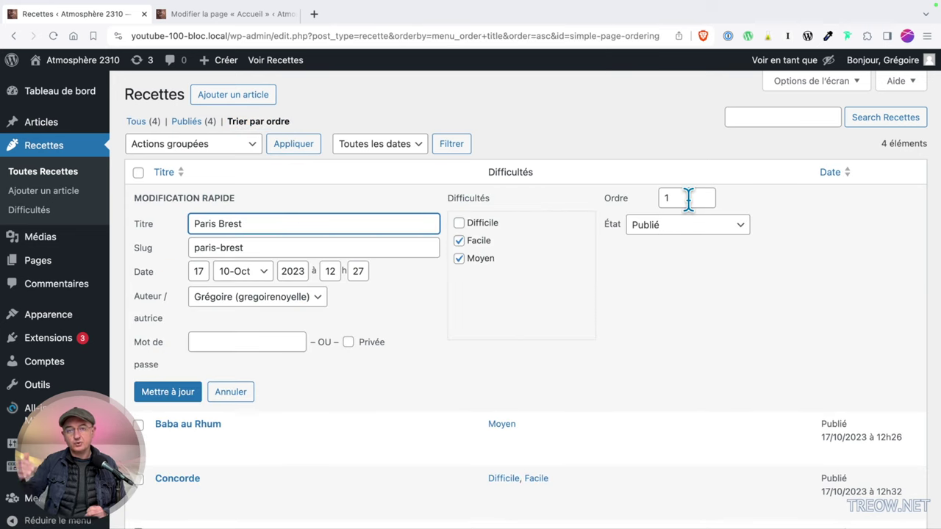
Add a blank advanced query loop with the Image, date et titre variation to the home page's Nos recettes faciles group
click(228, 14)
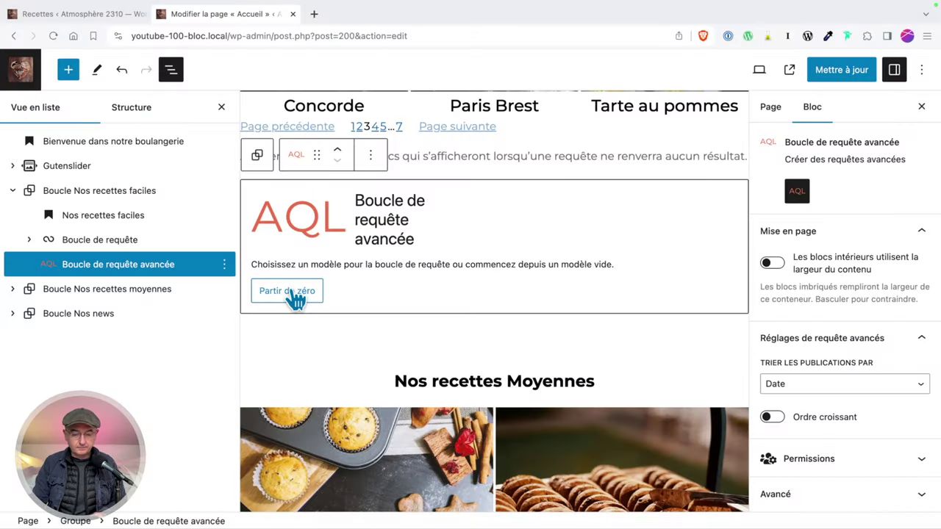
click(293, 296)
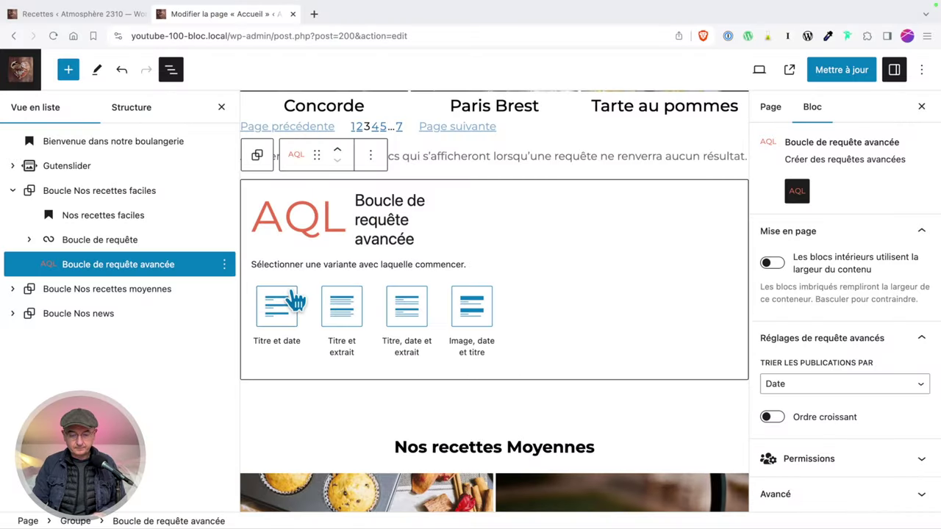
click(483, 318)
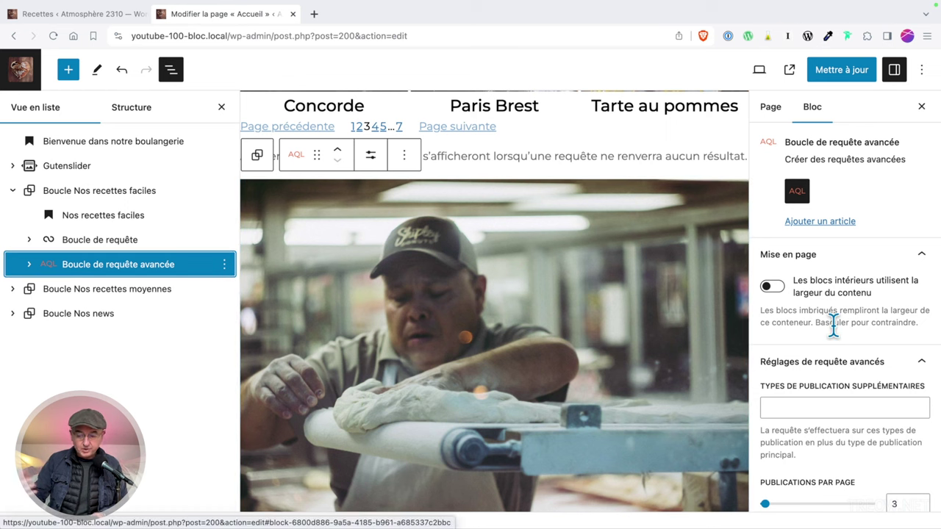
Add recette as an additional post type for the advanced query loop
click(815, 406)
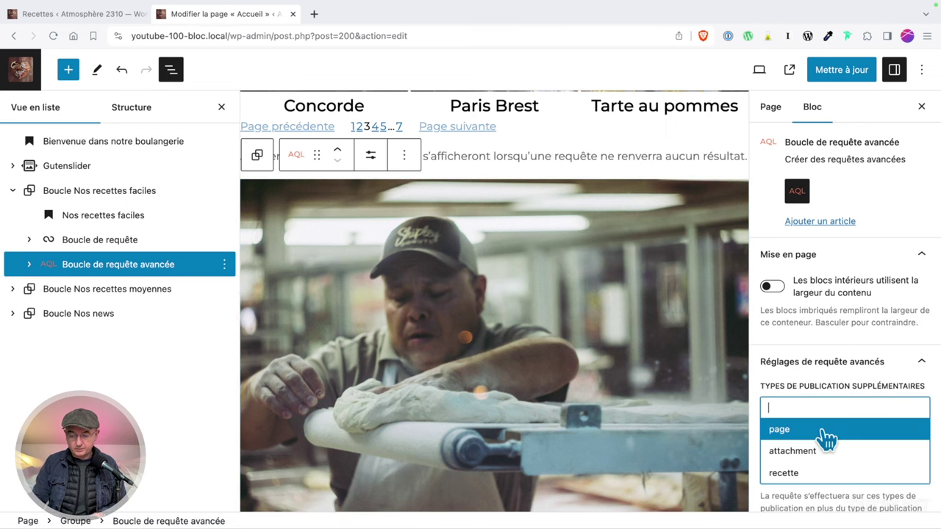
scroll(829, 439, down, 1)
click(807, 449)
click(870, 340)
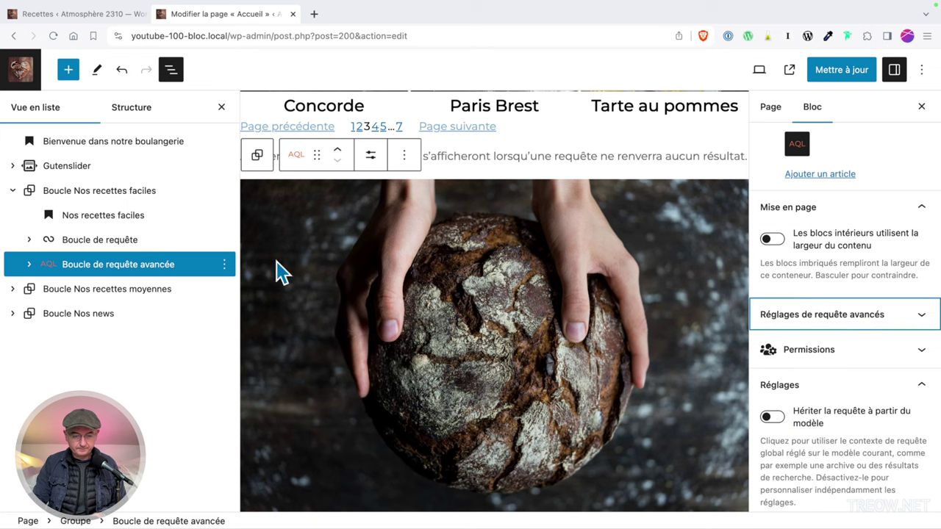
Sort the advanced query loop's posts by Ordre du menu in ascending order
click(908, 317)
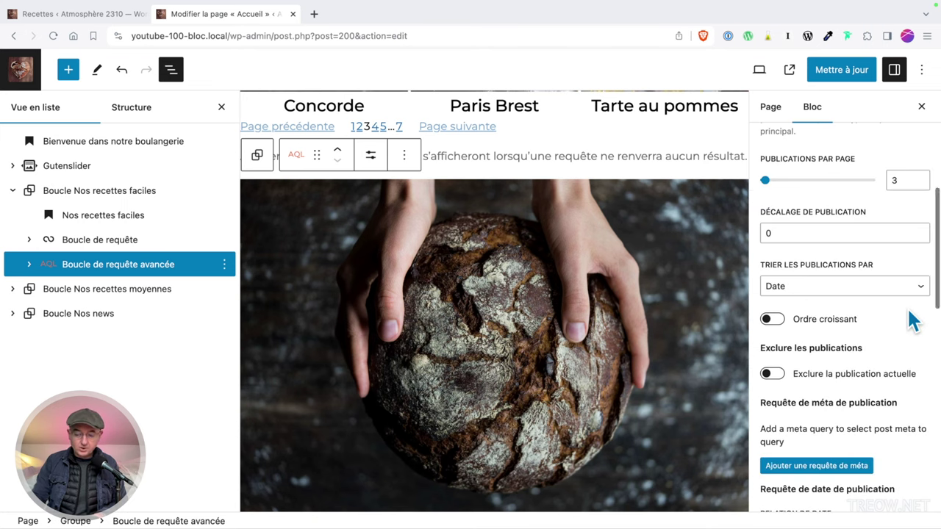
click(839, 287)
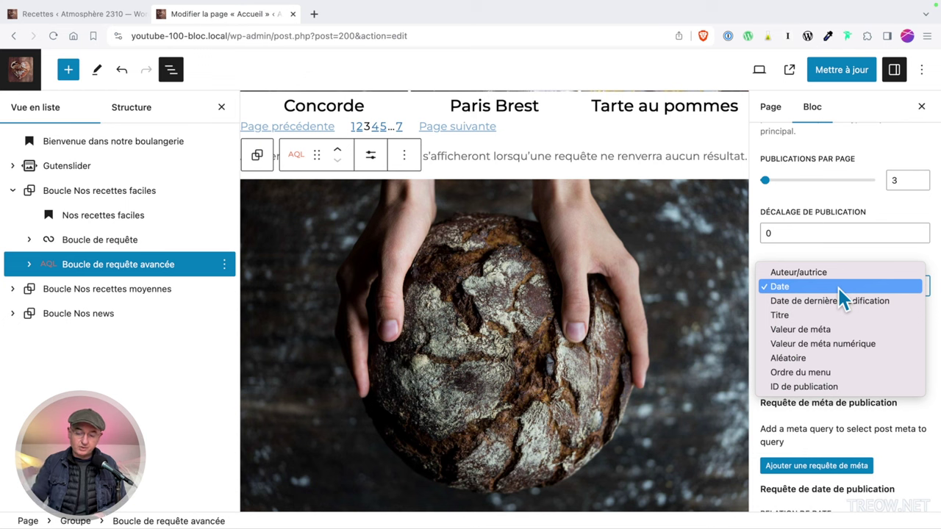
key(Escape)
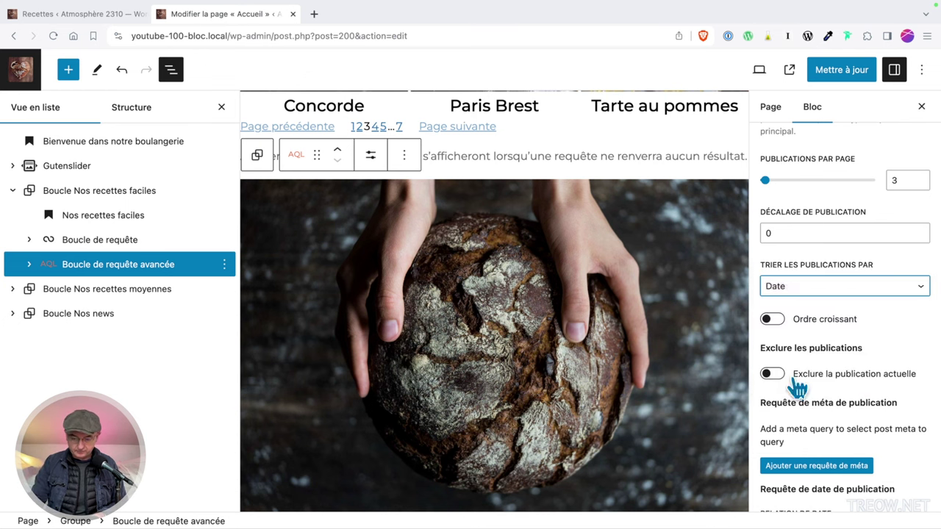
key(Down)
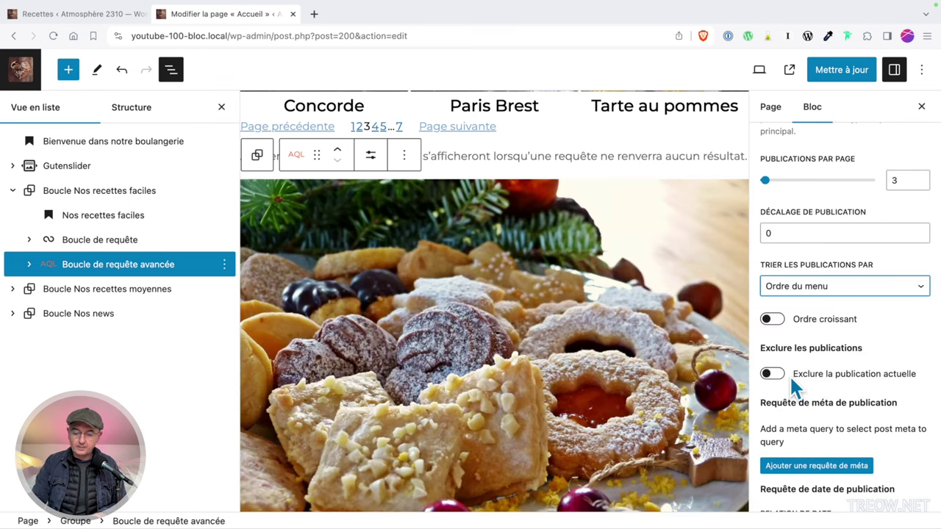
click(781, 321)
scroll(836, 330, down, 2)
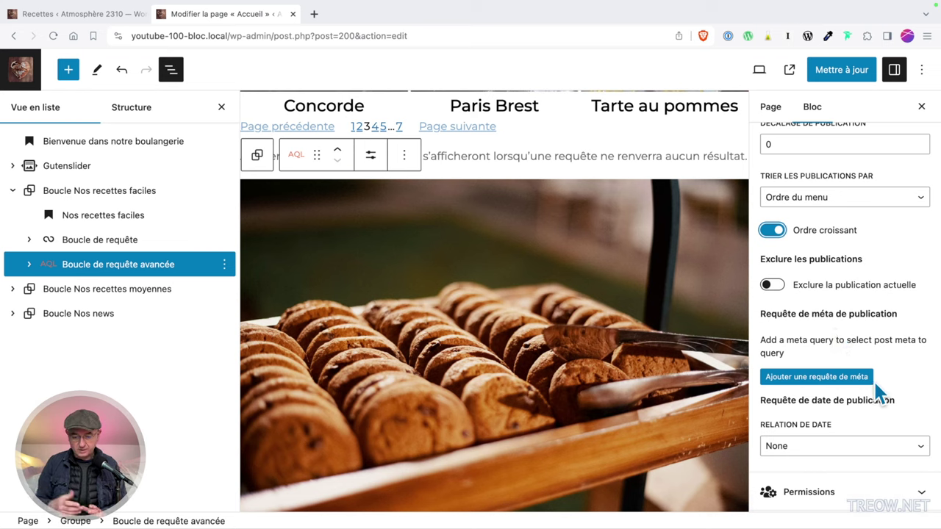
scroll(874, 377, up, 3)
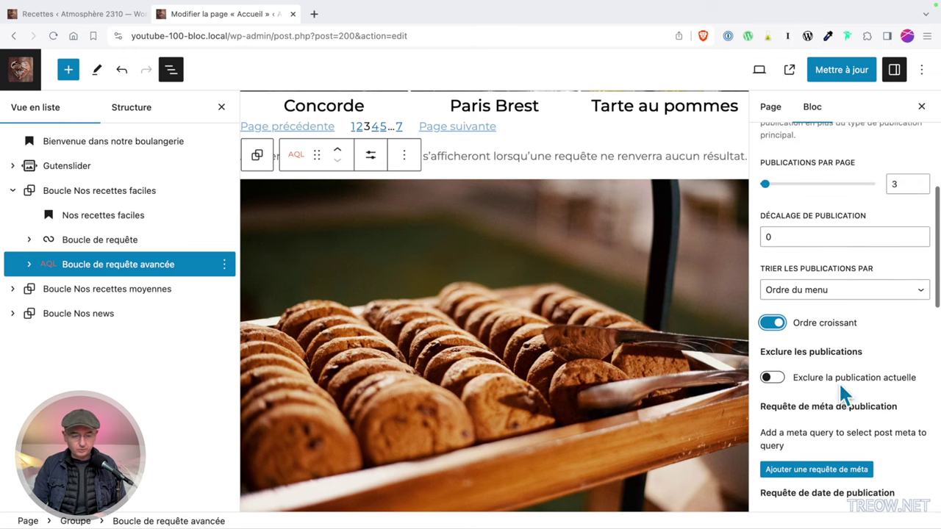
Remove the standard loop's Pagination and Aucun résultat blocks and move its featured image and title blocks into the advanced loop's post template
click(30, 266)
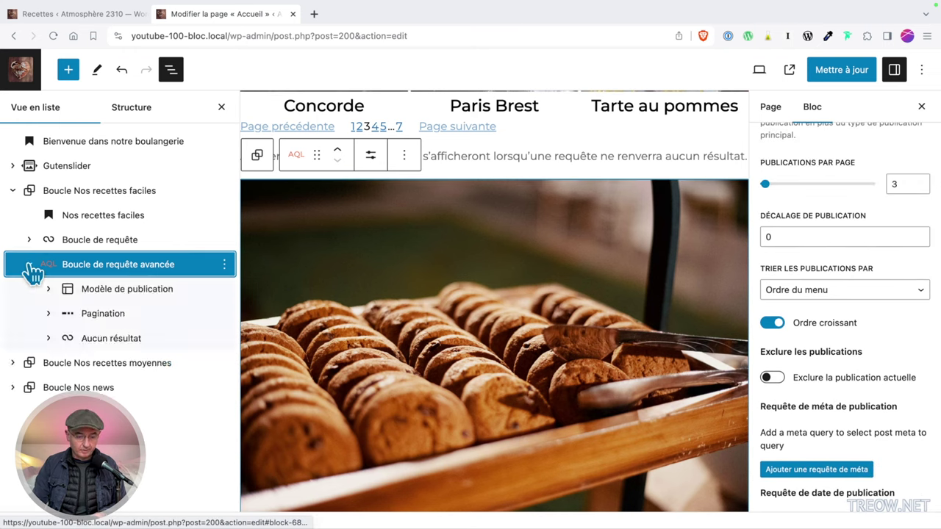
click(29, 240)
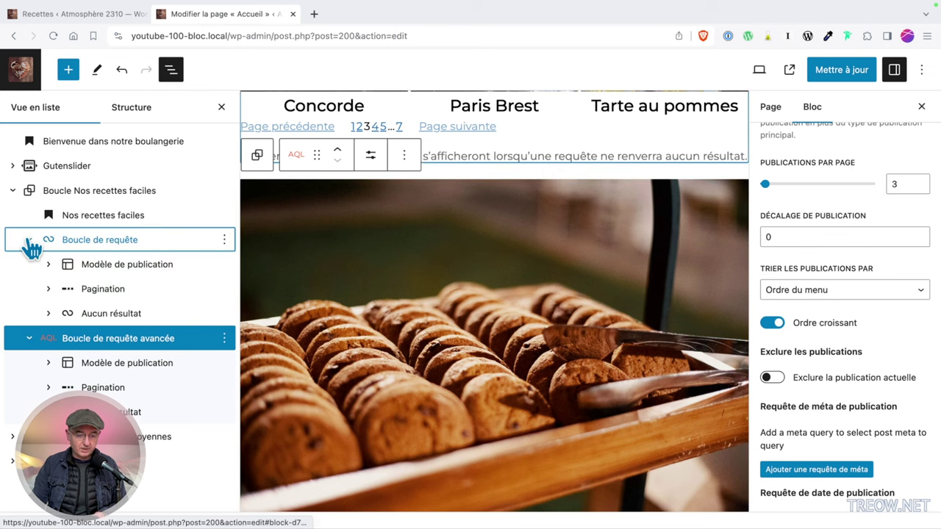
click(101, 291)
shift+click(120, 314)
click(227, 289)
scroll(280, 390, down, 3)
click(278, 512)
drag(144, 289, 153, 336)
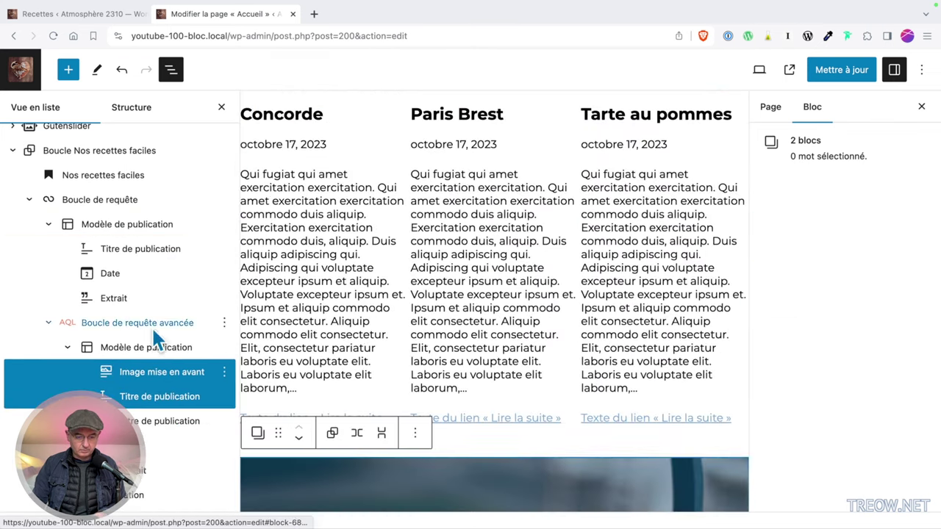
Delete the second title, the date and the excerpt from the advanced loop's post template and display it as a three-column grid
click(151, 425)
shift+click(148, 461)
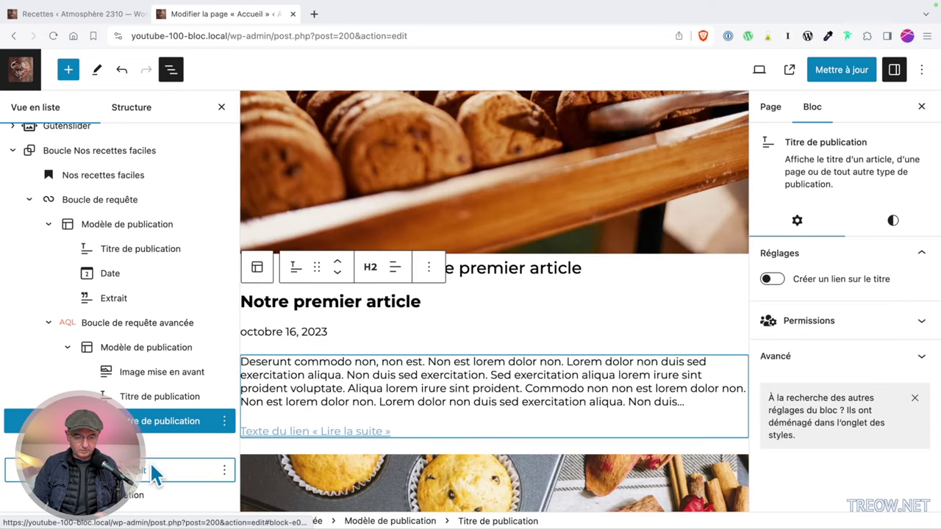
key(Delete)
click(147, 351)
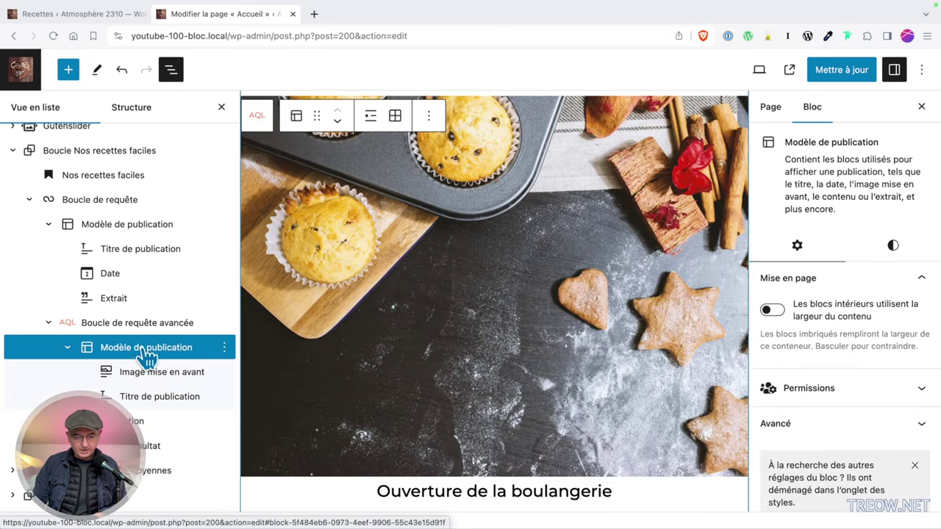
click(397, 117)
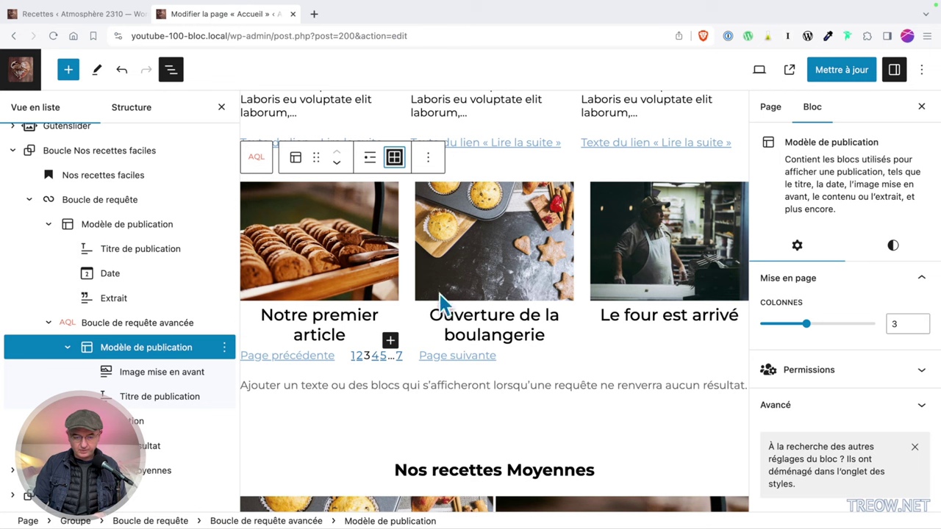
Reduce the block spacing of the advanced loop's post template to a narrow pixel gap between the grid items
click(896, 254)
scroll(784, 494, down, 1)
mouse_move(761, 487)
mouse_down()
mouse_move(787, 492)
mouse_move(763, 488)
mouse_up()
click(922, 486)
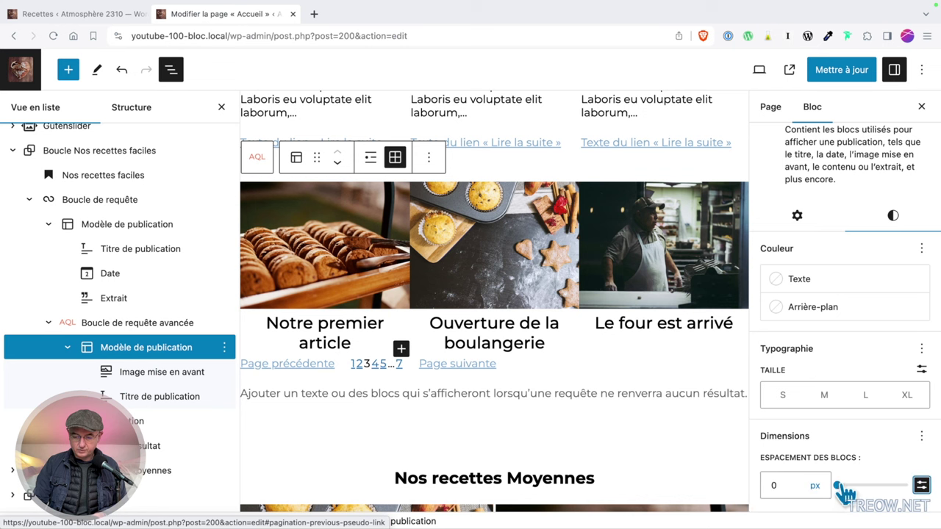
drag(840, 487, 838, 487)
scroll(541, 427, down, 5)
scroll(542, 427, up, 7)
Turn the advanced loop's post titles into links and check that the featured image's link to the post is enabled
click(314, 331)
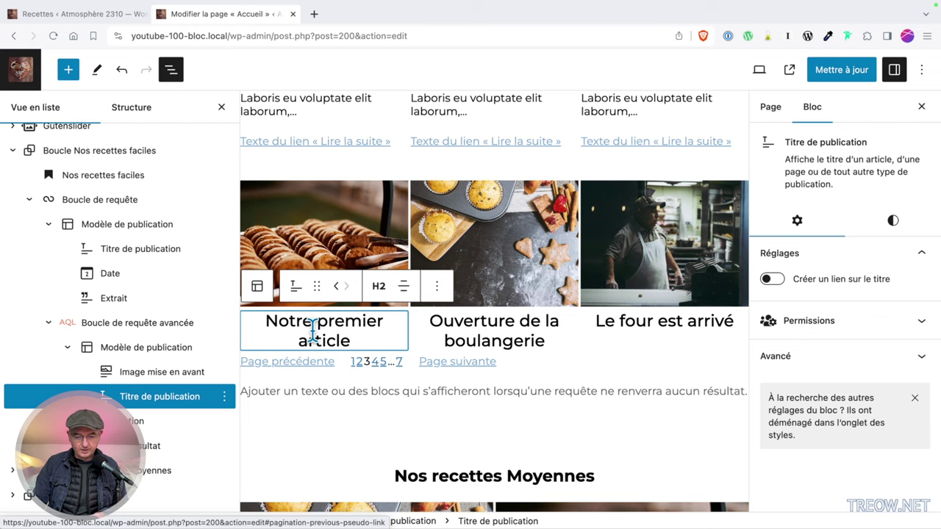
click(772, 278)
click(739, 301)
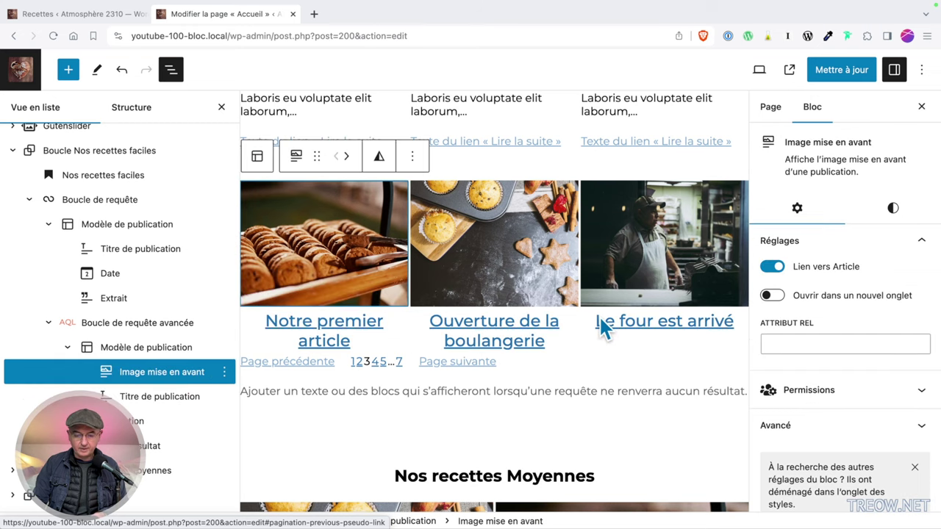
scroll(602, 328, down, 2)
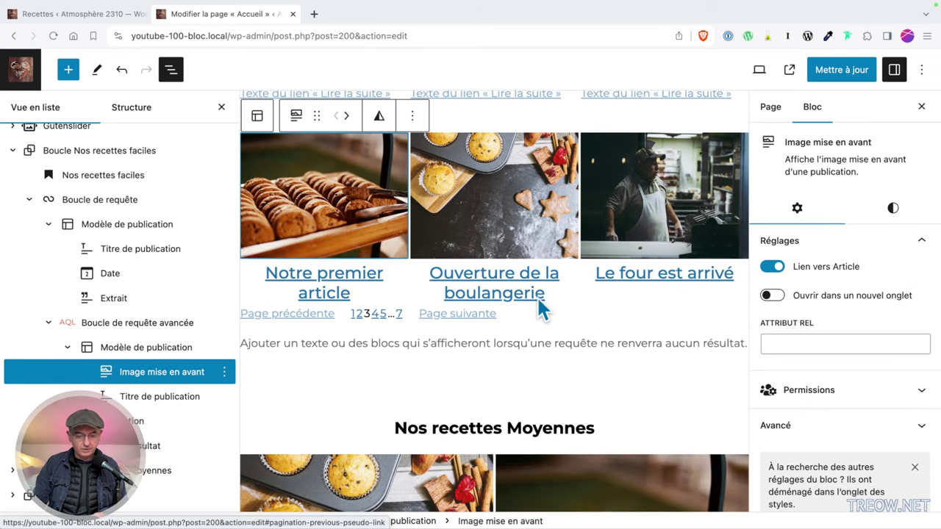
Delete the Pagination and Aucun résultat blocks from the advanced query loop
click(136, 421)
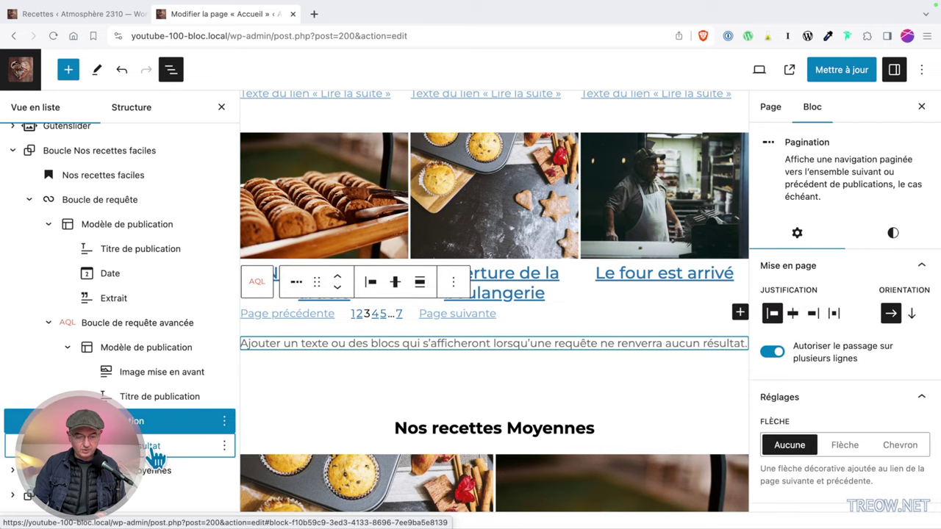
shift+click(156, 459)
click(224, 444)
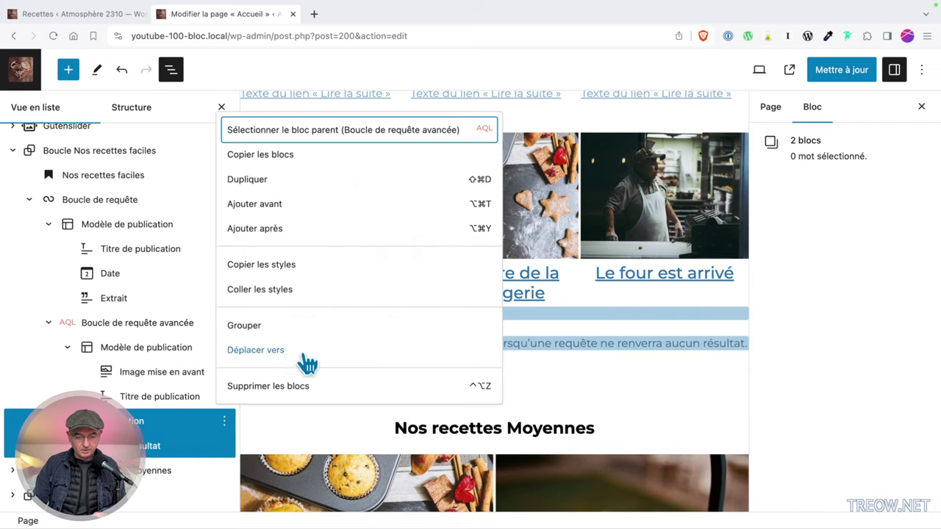
click(327, 395)
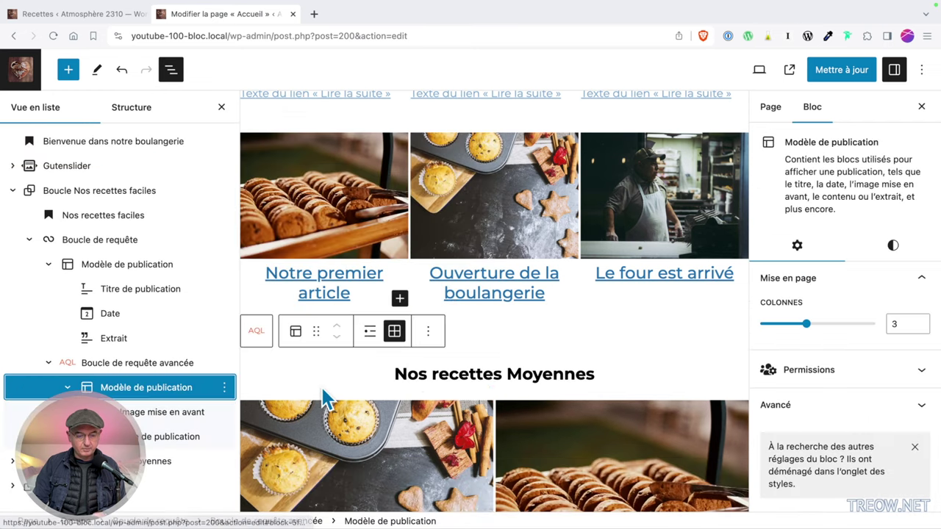
Delete the standard query loop's own post template with its title, date and excerpt
click(48, 363)
click(184, 270)
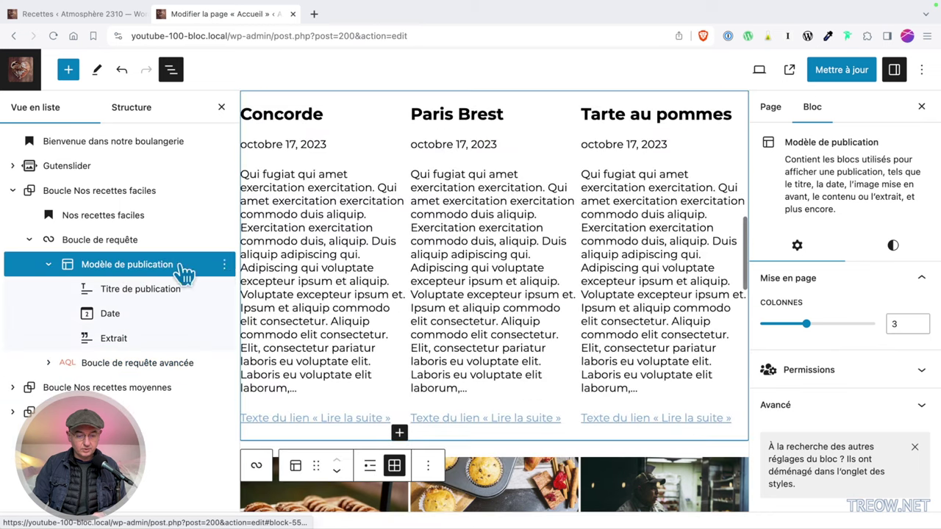
click(224, 265)
key(ctrl+alt+z)
Move the advanced query loop out of the standard Boucle de requête and delete that emptied block
drag(147, 265, 96, 237)
click(130, 258)
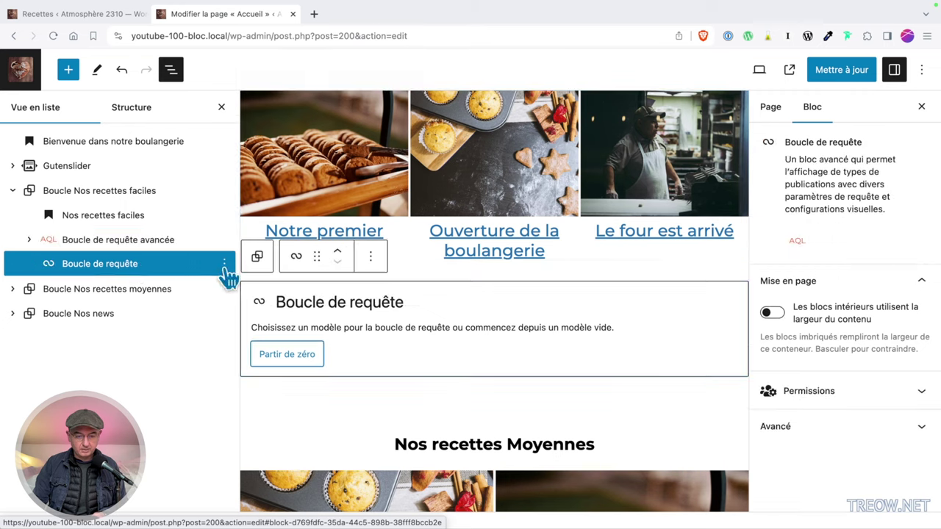
key(ctrl+alt+z)
scroll(599, 337, down, 4)
scroll(599, 338, up, 5)
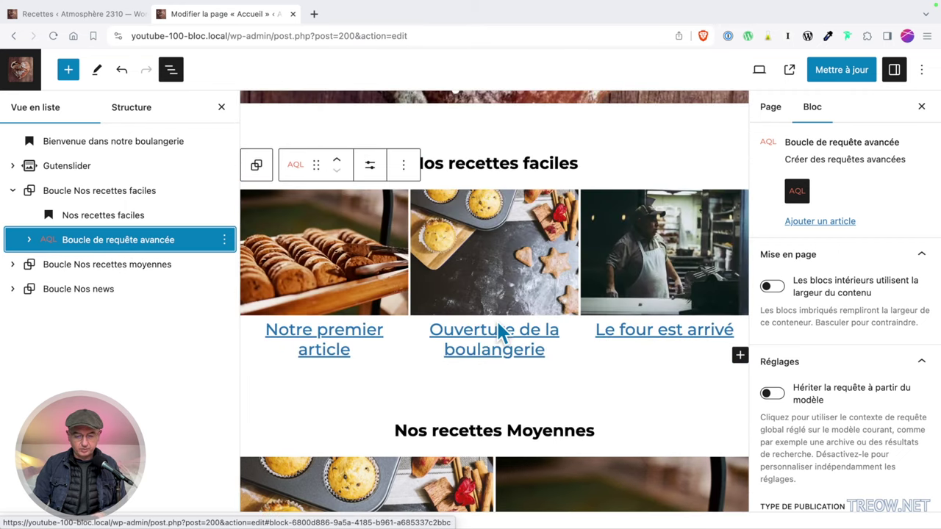
Set the recipe title's font size to 1,3 rem, update the page and open it on the site
click(373, 345)
click(892, 222)
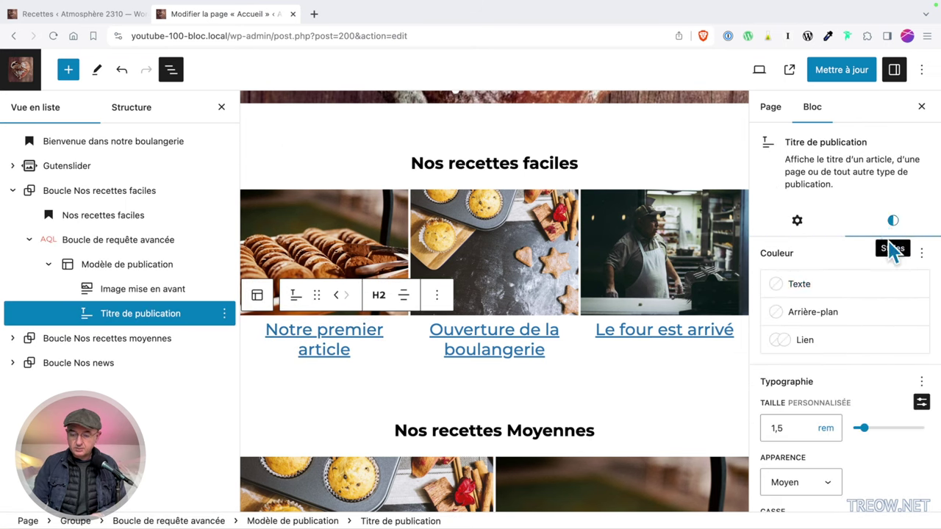
drag(865, 431, 864, 432)
key(super+s)
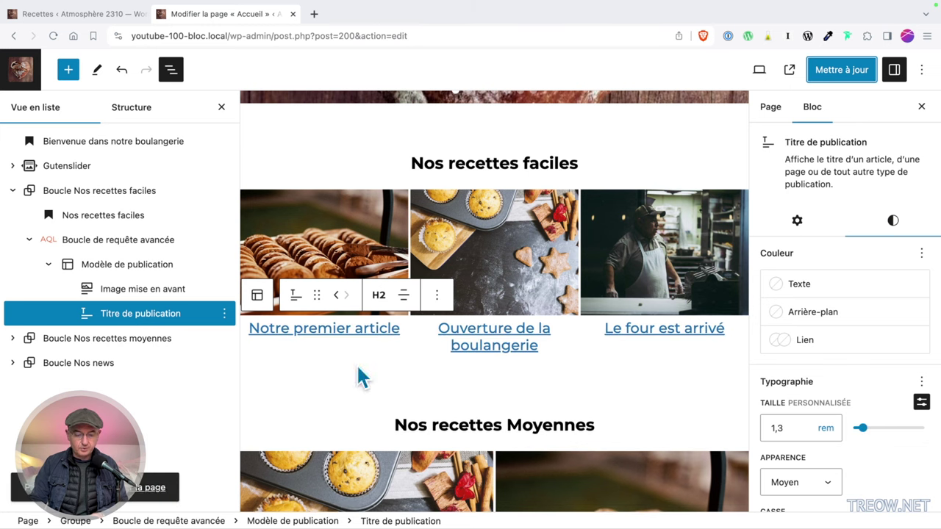
click(158, 488)
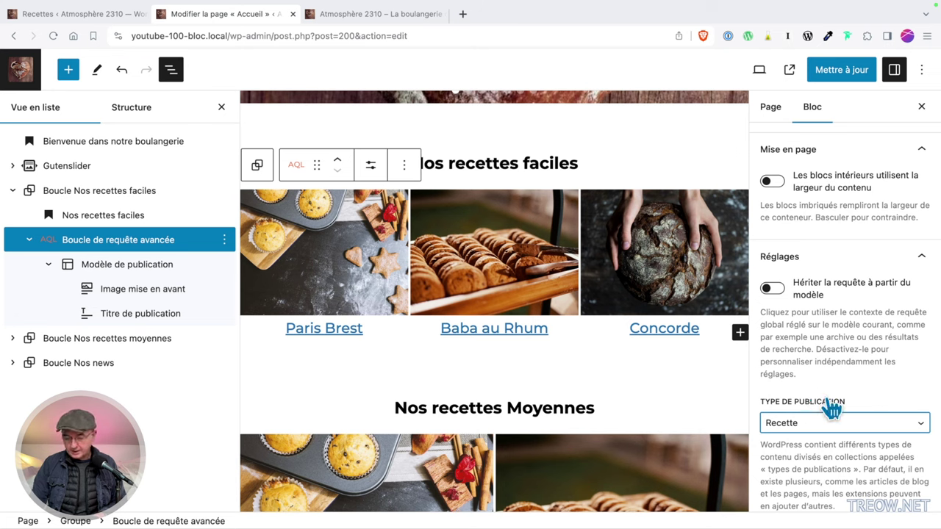
Examine the advanced loop's publication type, additional publication types and sort settings
scroll(831, 408, down, 5)
scroll(826, 408, down, 5)
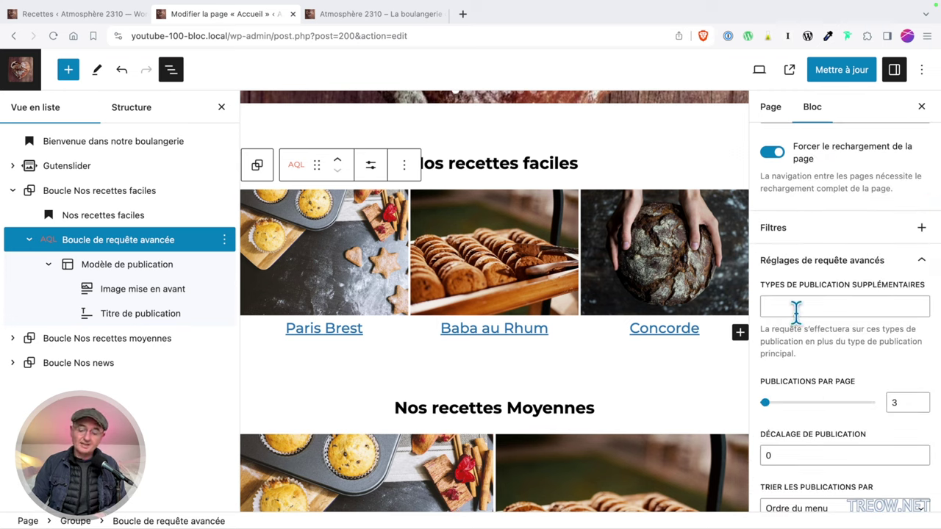
click(833, 309)
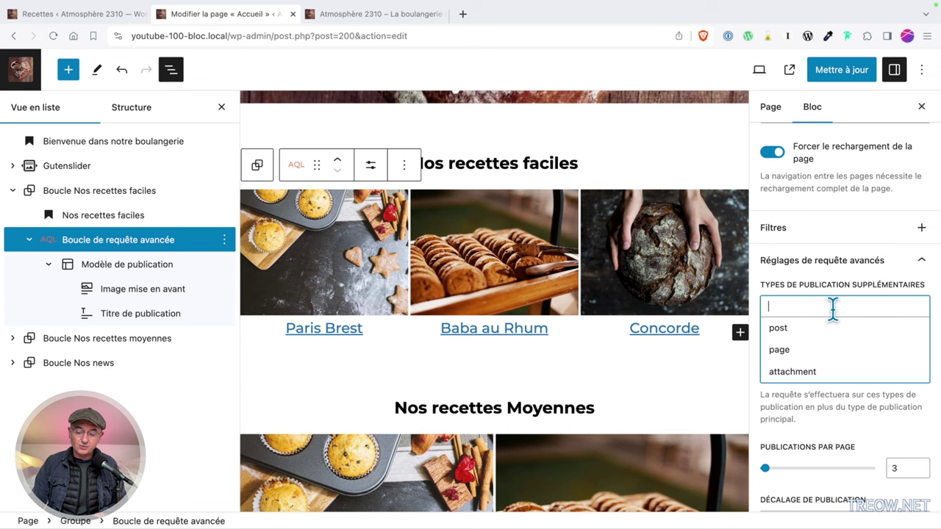
click(846, 270)
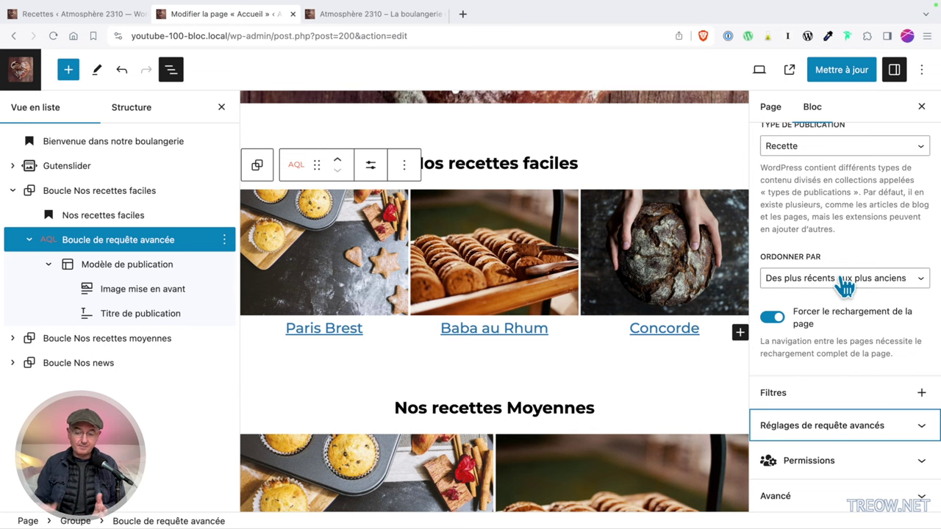
click(923, 426)
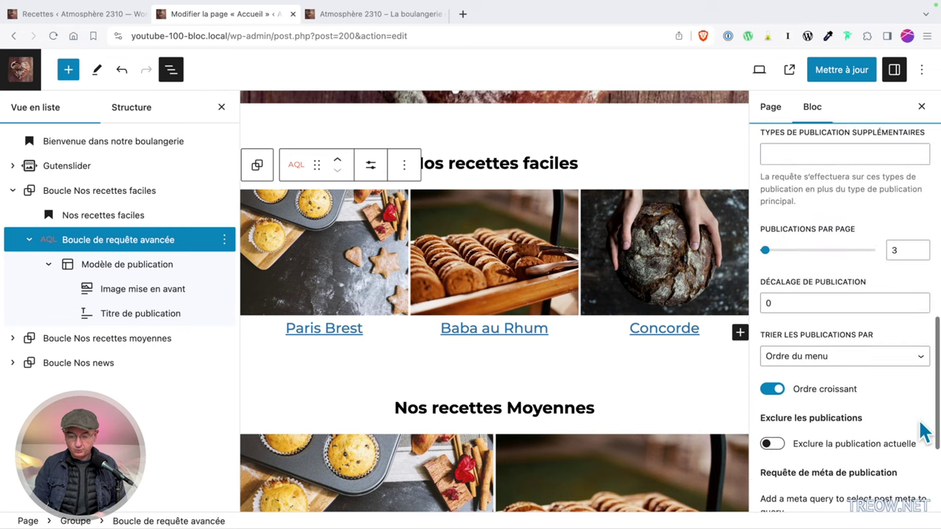
scroll(877, 289, up, 5)
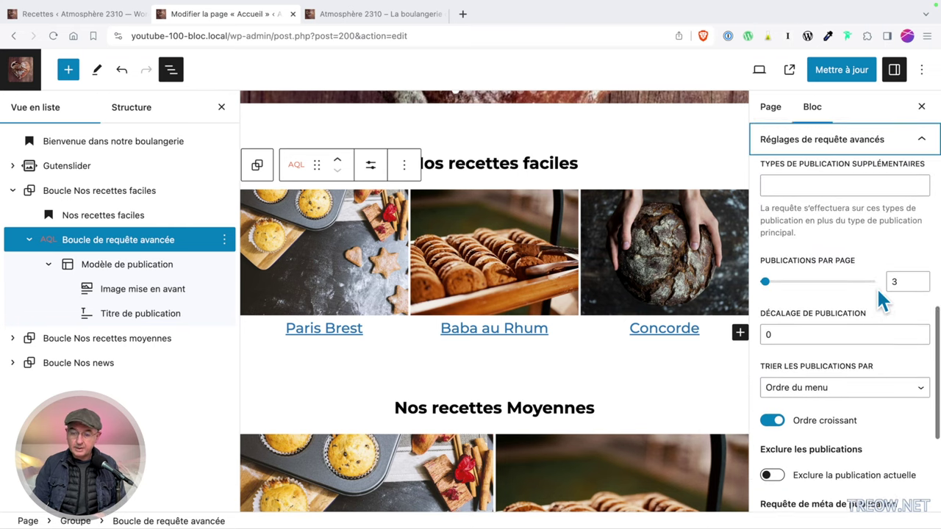
scroll(879, 293, up, 6)
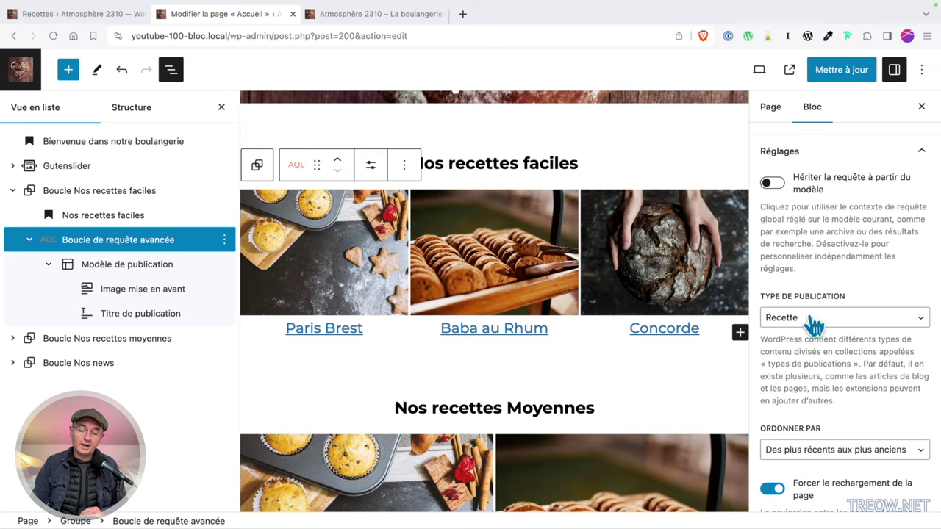
Reorder the recipes as Concorde, Baba au Rhum, Paris Brest, Tarte au pommes and check the order on the reloaded home page
click(380, 13)
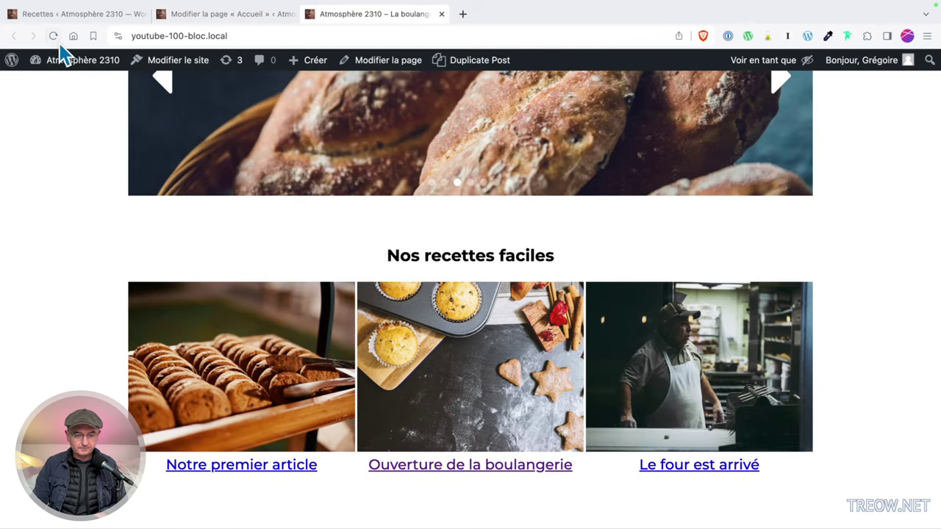
click(53, 36)
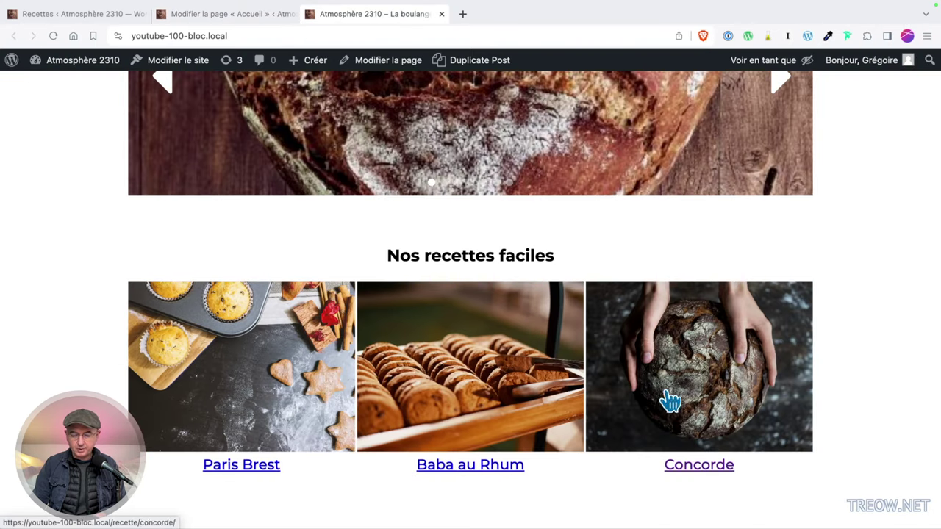
key(super+1)
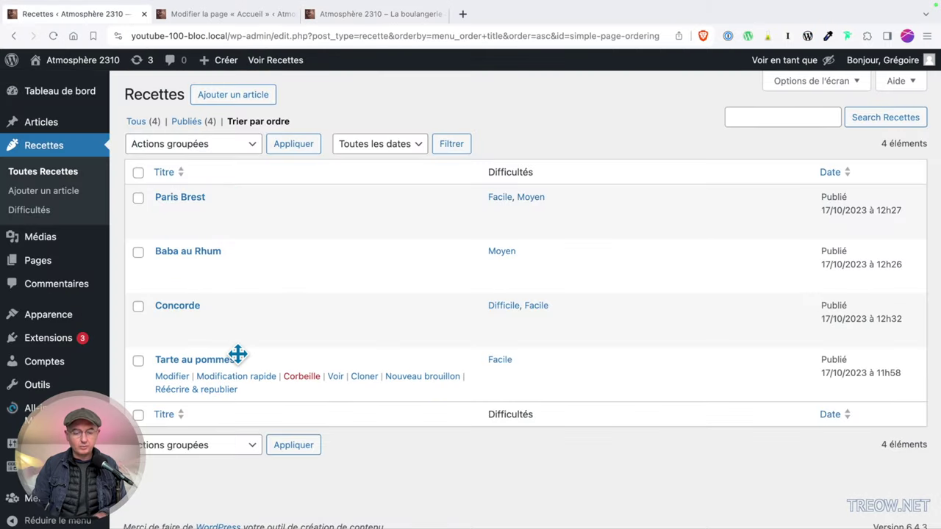
drag(252, 307, 274, 197)
drag(262, 307, 276, 254)
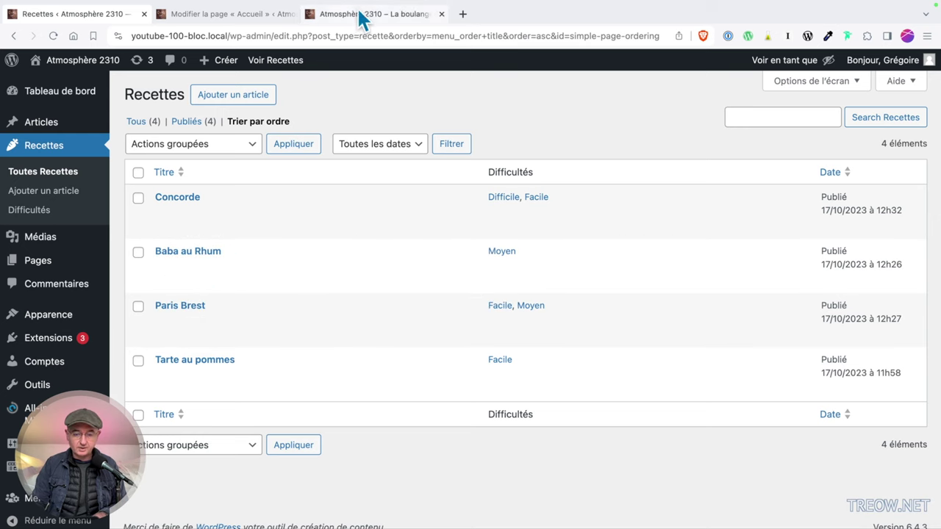
click(362, 18)
key(super+r)
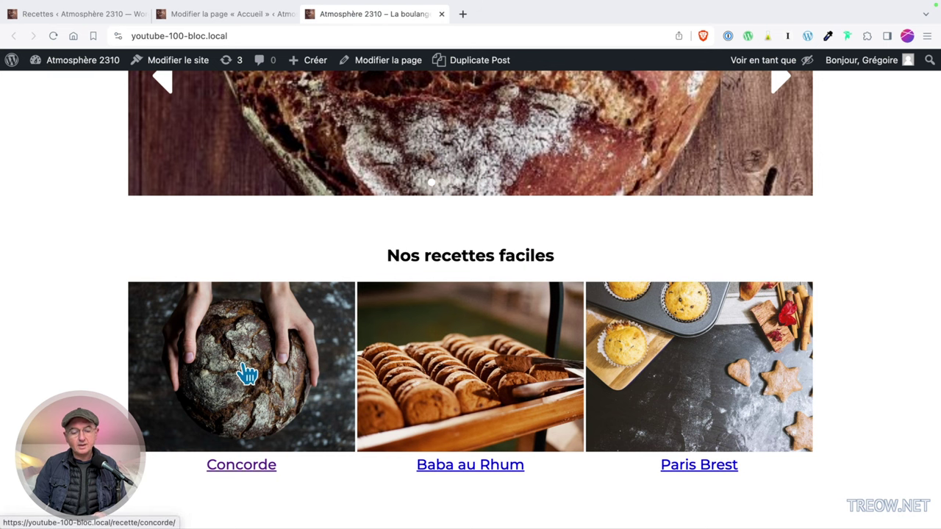
Return to the home page editor and review the advanced loop's publication type, ordering and available sort criteria
click(235, 14)
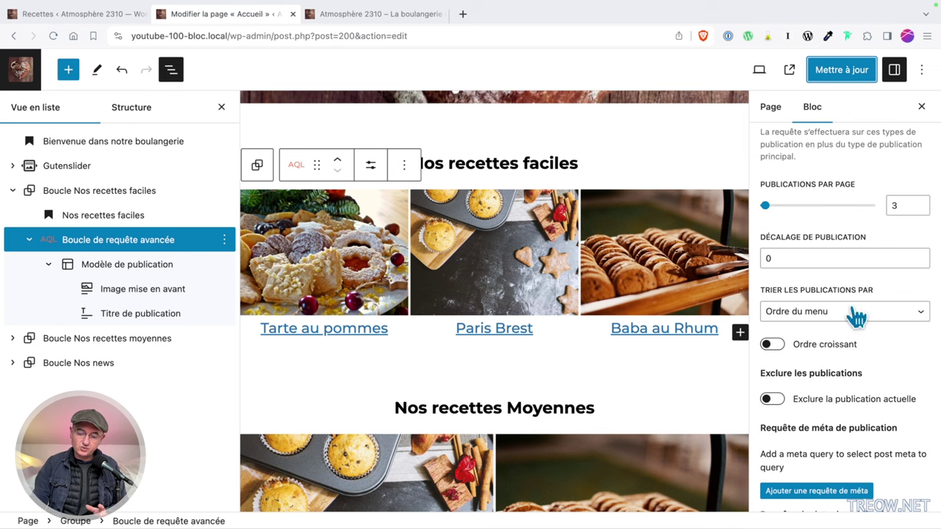
scroll(842, 330, up, 3)
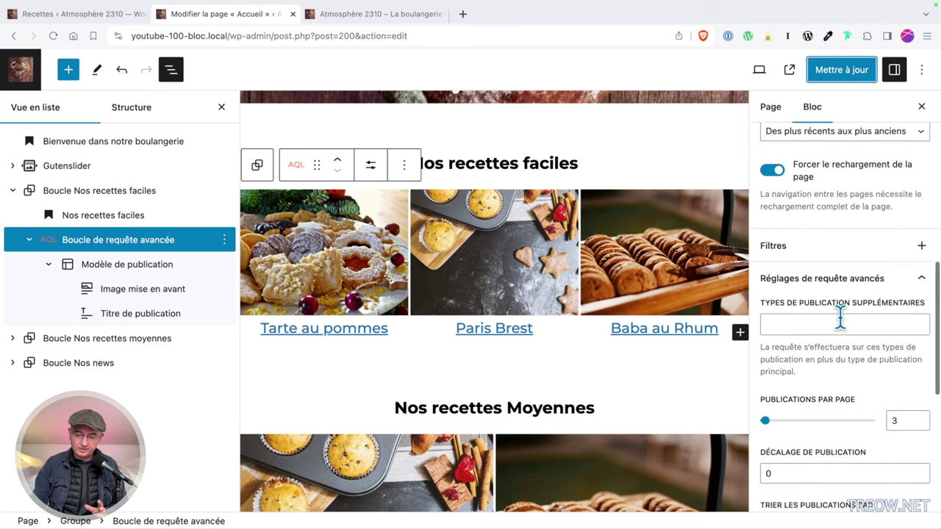
scroll(845, 331, up, 4)
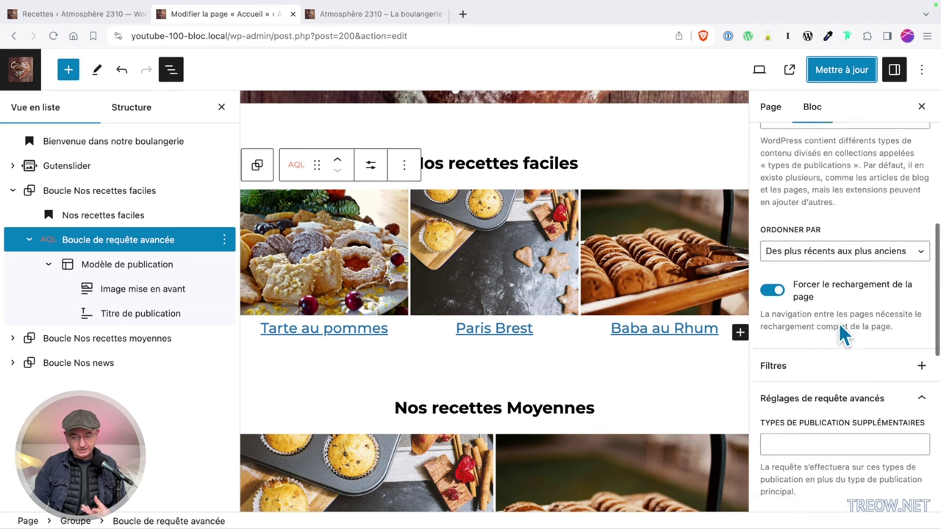
scroll(840, 327, up, 5)
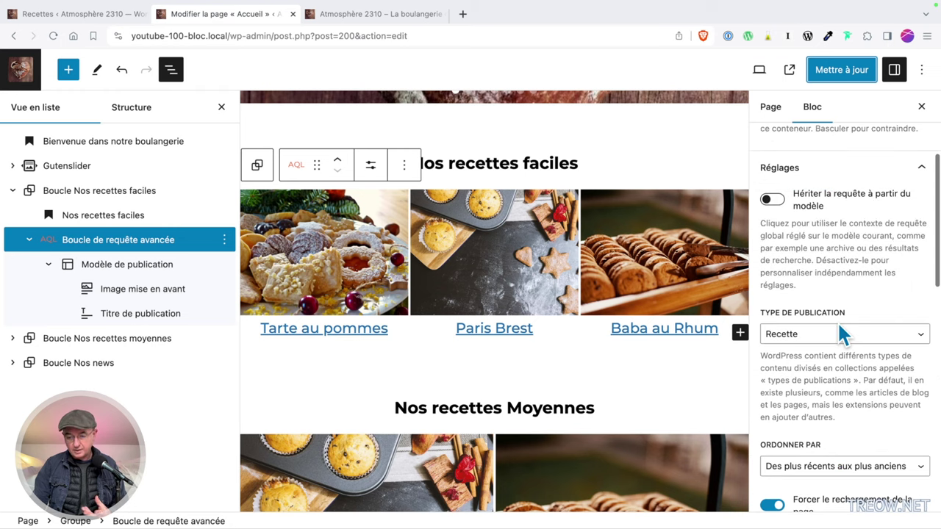
scroll(839, 331, down, 1)
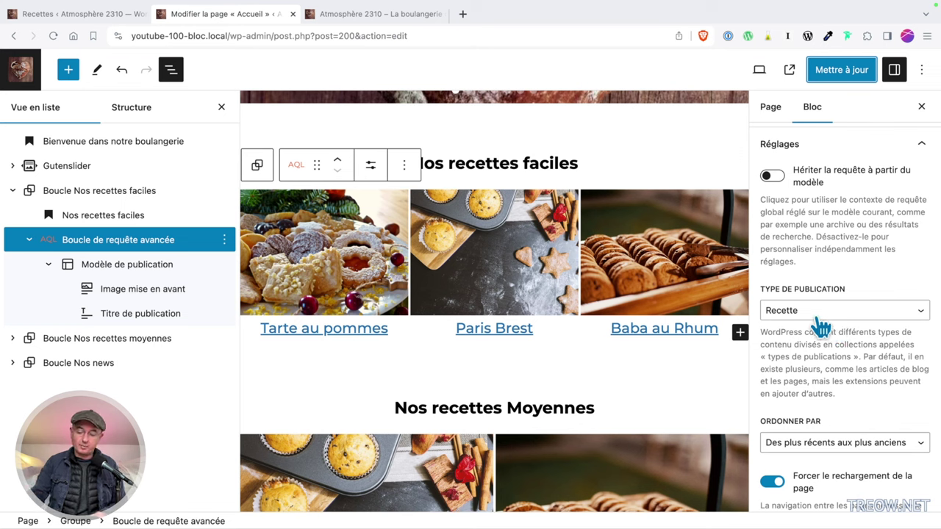
scroll(886, 386, down, 3)
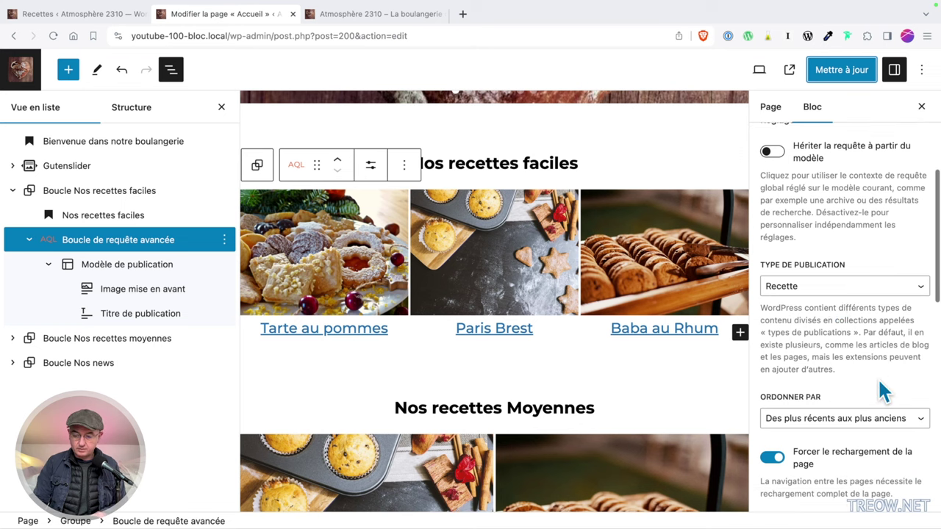
scroll(828, 411, up, 2)
scroll(867, 417, down, 4)
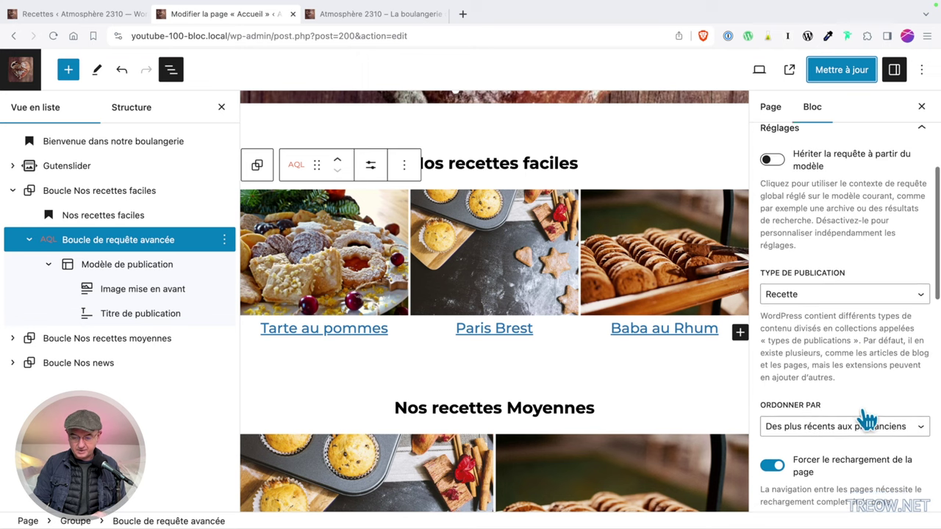
scroll(842, 307, down, 6)
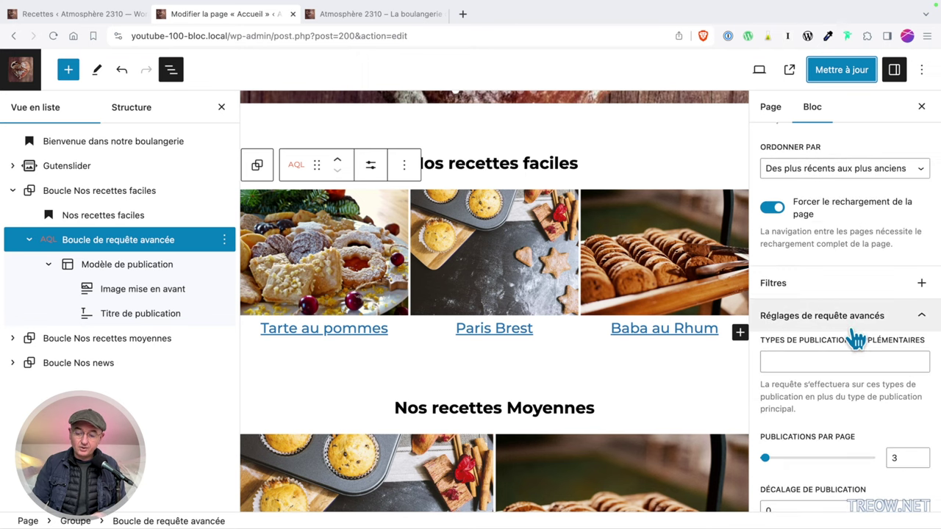
scroll(849, 323, down, 2)
scroll(849, 331, down, 5)
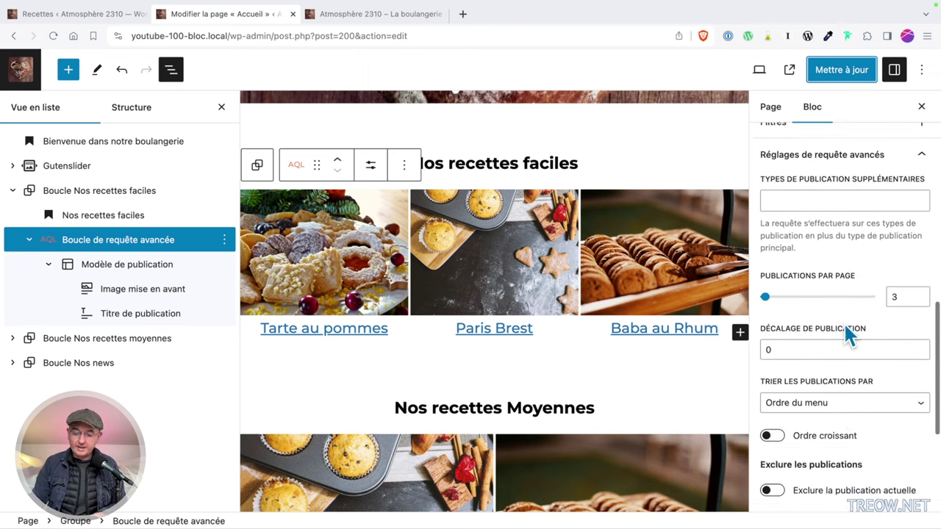
click(833, 308)
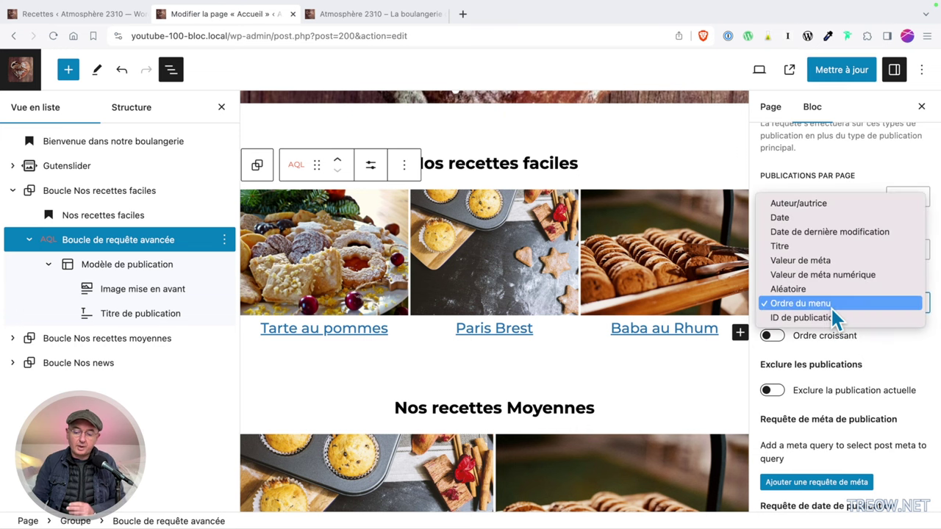
click(895, 352)
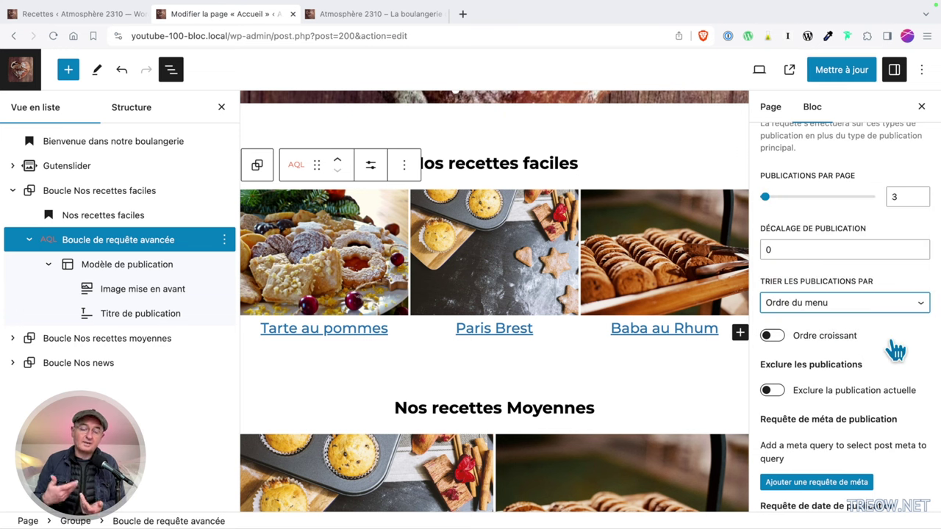
Enable Ordre croissant for the advanced query loop, update the page and reload the published home page
click(769, 336)
click(840, 74)
click(391, 16)
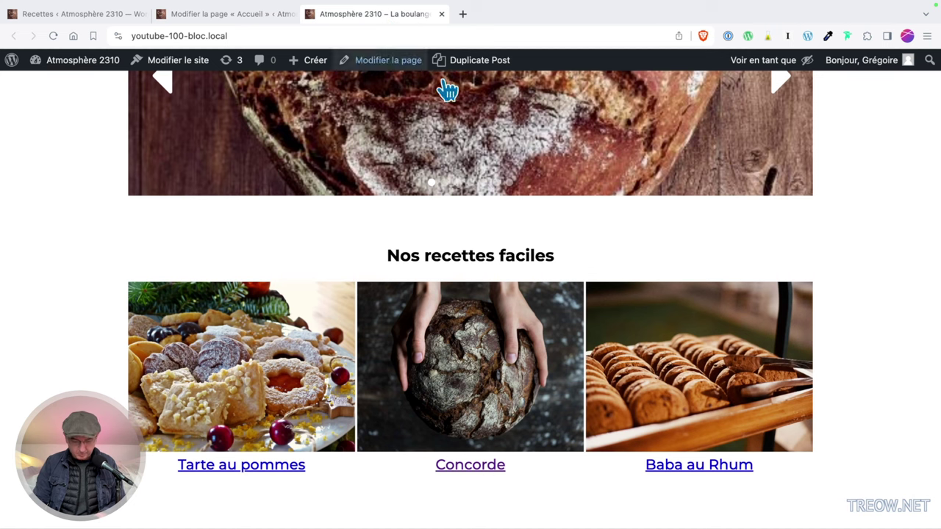
key(super+r)
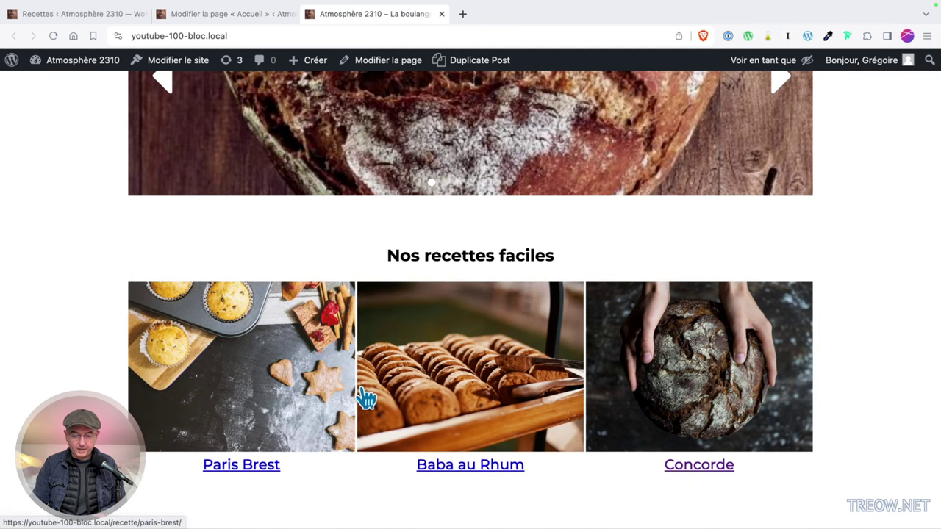
Reorder the recipes as Baba au Rhum, Concorde, Paris Brest, Tarte au pommes and reload the home page to check the order
click(59, 15)
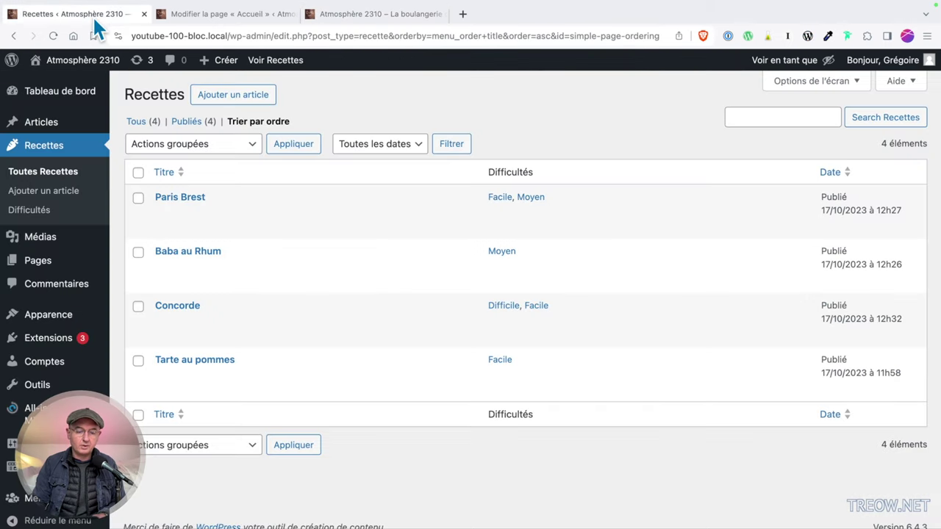
drag(280, 255, 289, 192)
drag(258, 309, 279, 241)
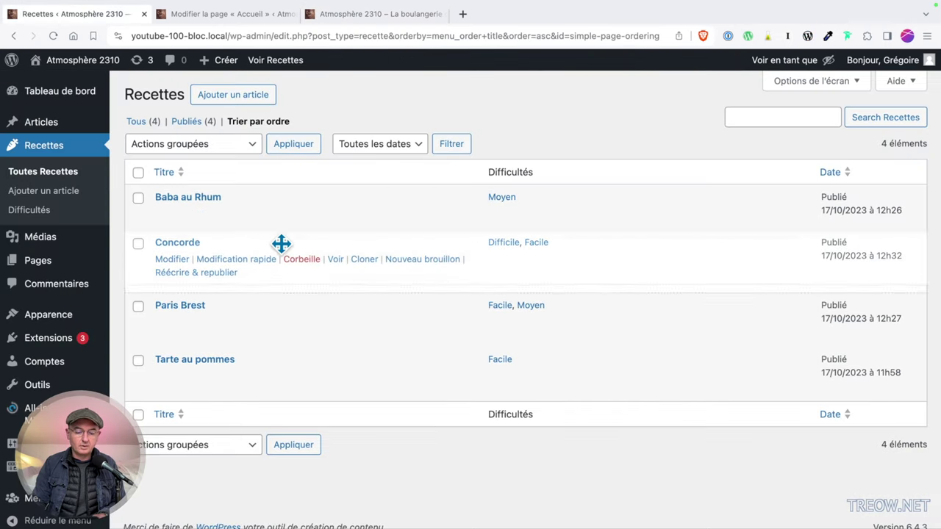
click(385, 15)
key(super+r)
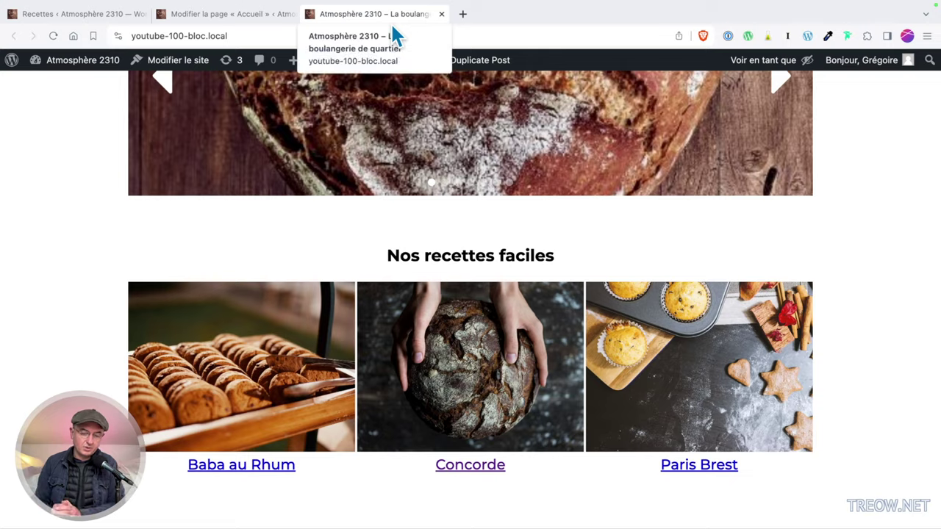